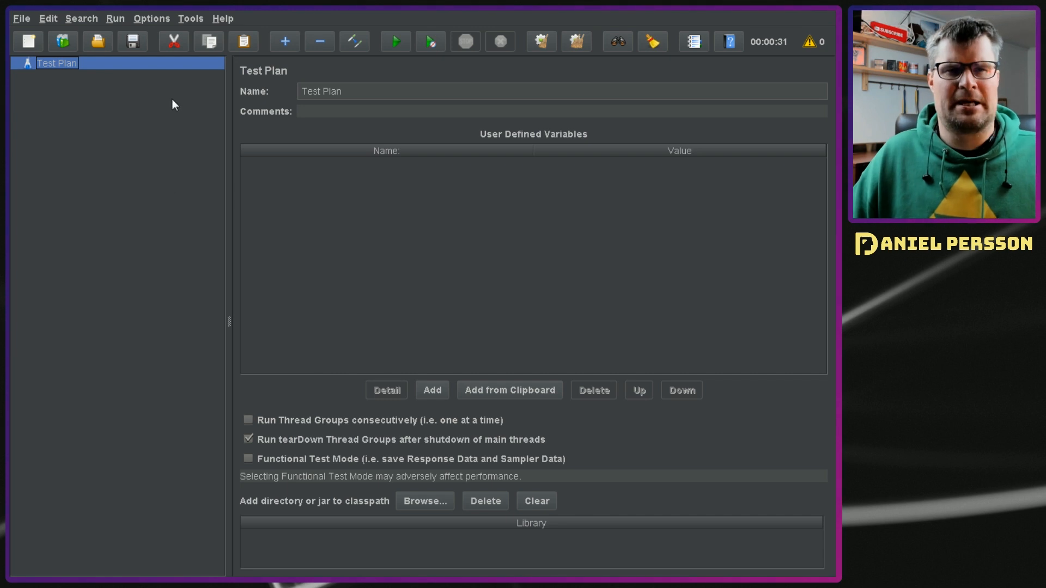
Step: Add a Thread Group to the Test Plan, keeping its default thread count and ramp-up period
{"action": "right_click", "coordinate": [55, 64]}
{"action": "mouse_move", "coordinate": [60, 74]}
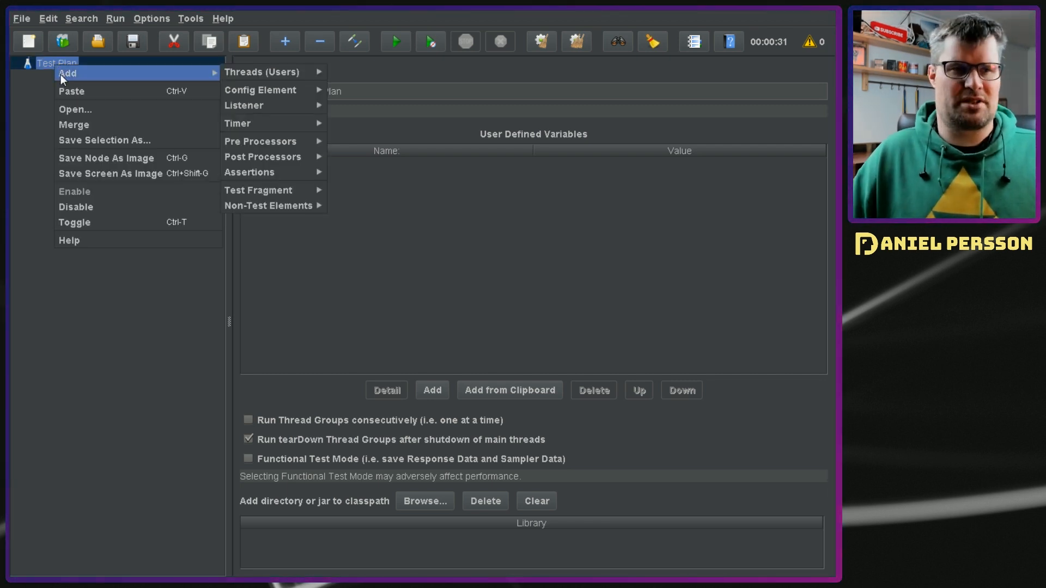
{"action": "mouse_move", "coordinate": [253, 71]}
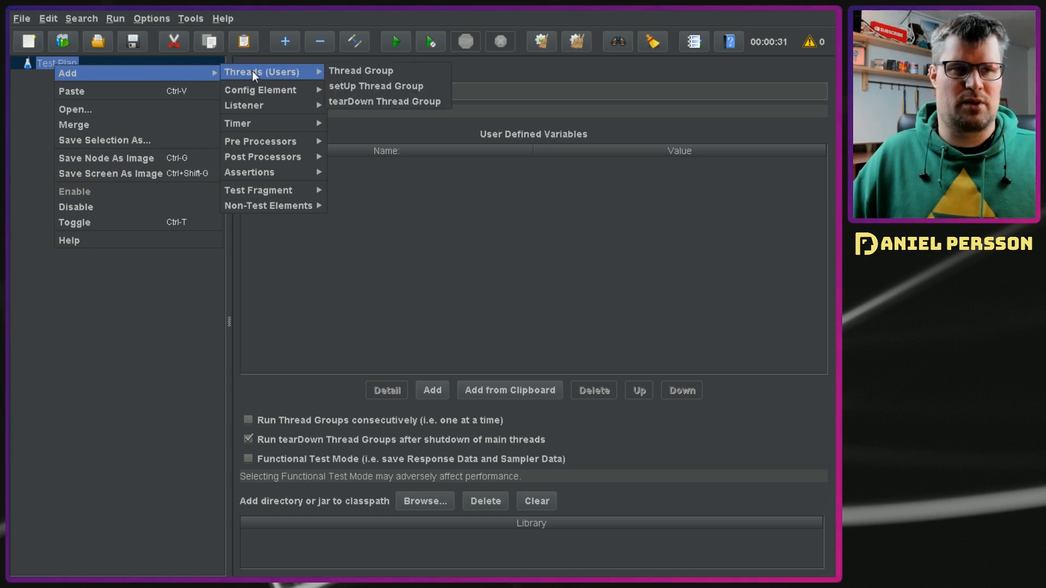
{"action": "left_click", "coordinate": [349, 68]}
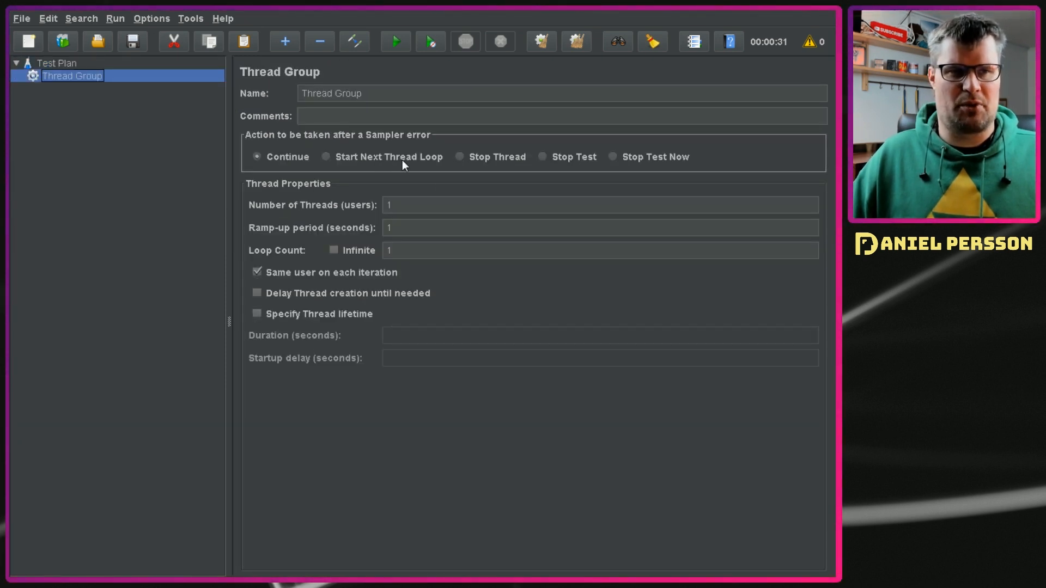
{"action": "left_click_drag", "start_coordinate": [427, 211], "coordinate": [343, 210]}
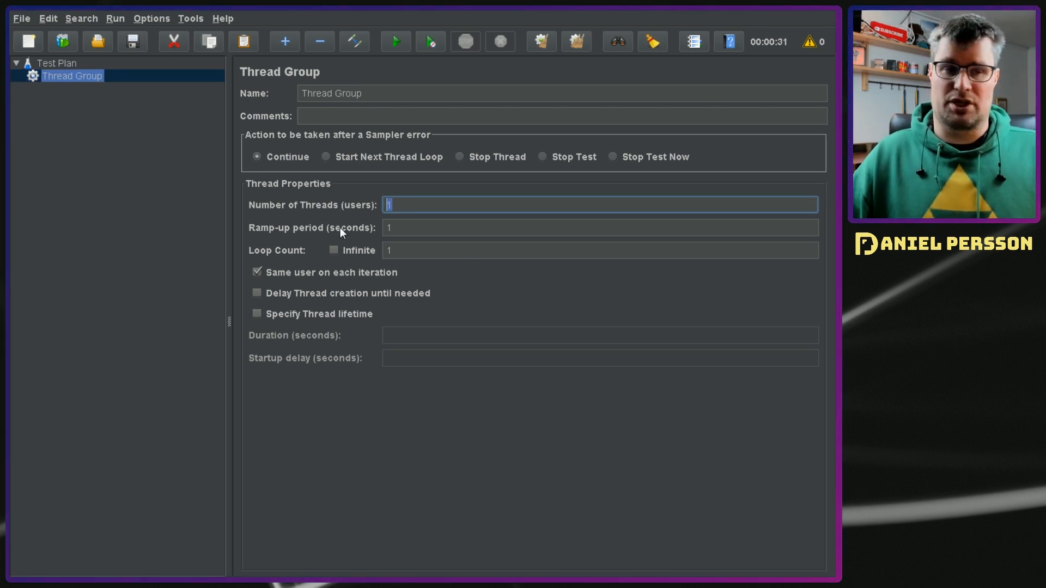
{"action": "key", "text": "Tab"}
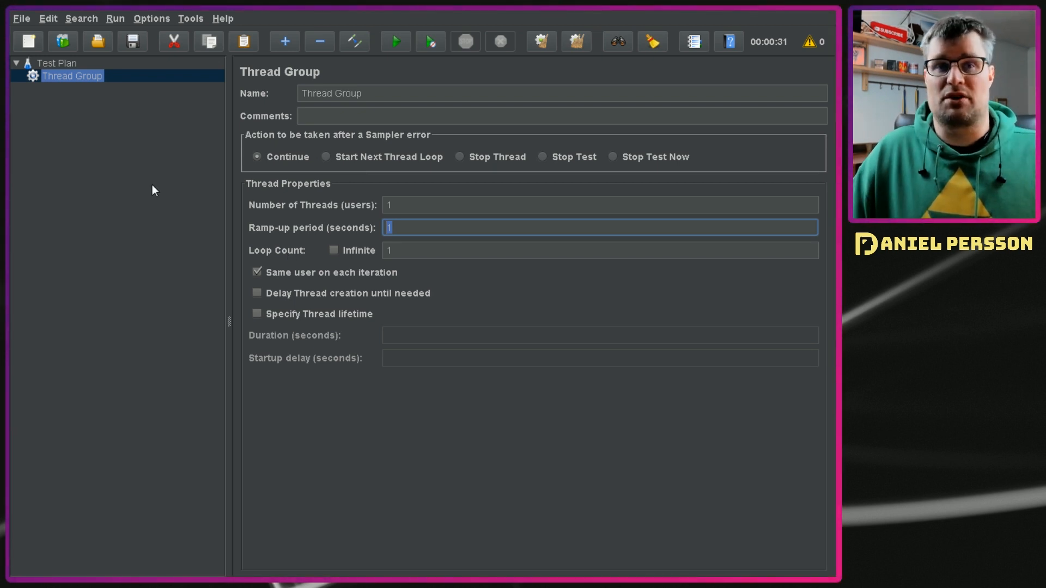
Step: Add an HTTP Header Manager config element to the Thread Group
{"action": "right_click", "coordinate": [79, 79]}
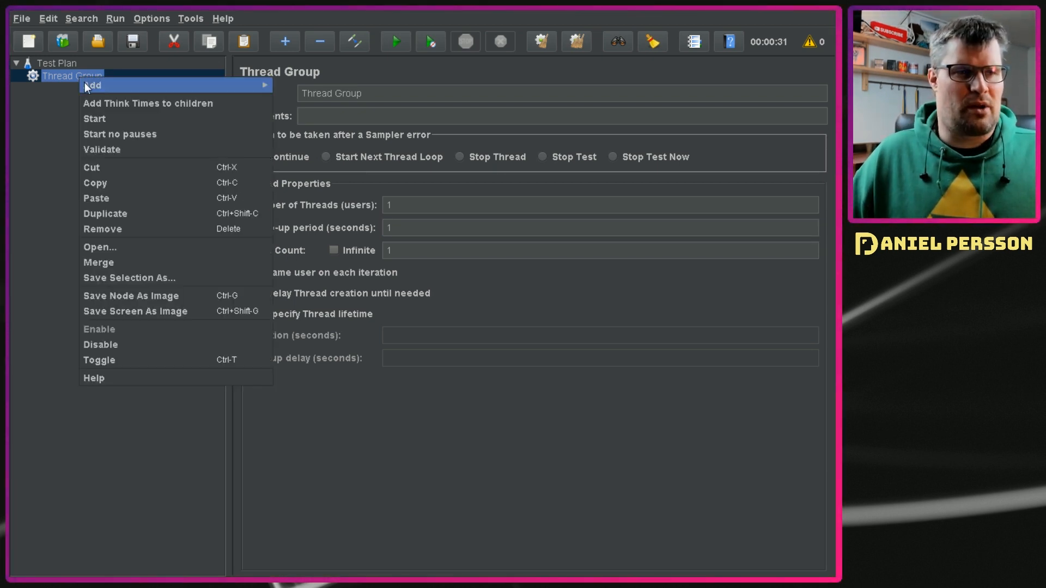
{"action": "mouse_move", "coordinate": [87, 84]}
{"action": "mouse_move", "coordinate": [336, 83]}
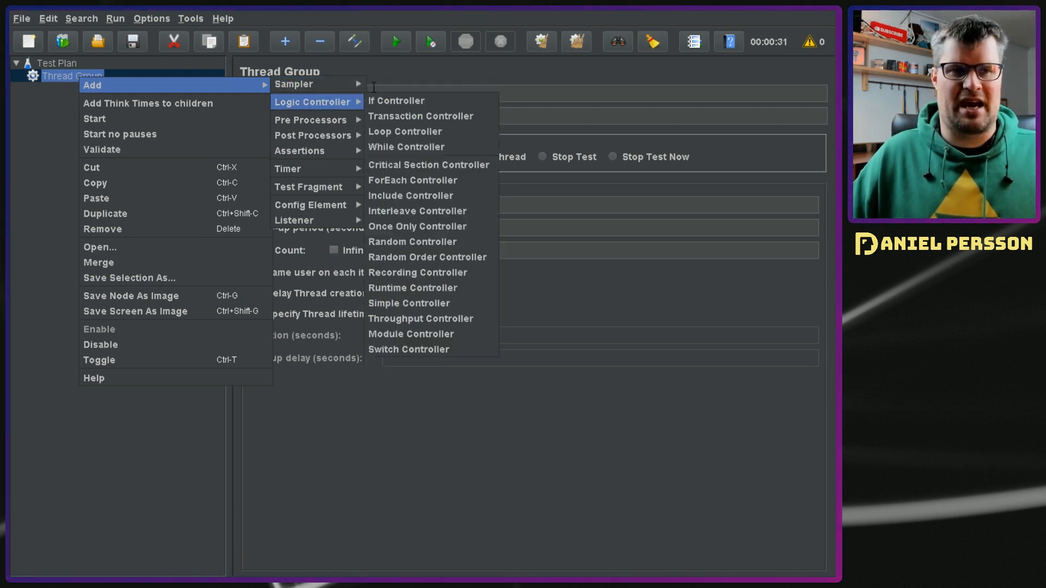
{"action": "mouse_move", "coordinate": [323, 118]}
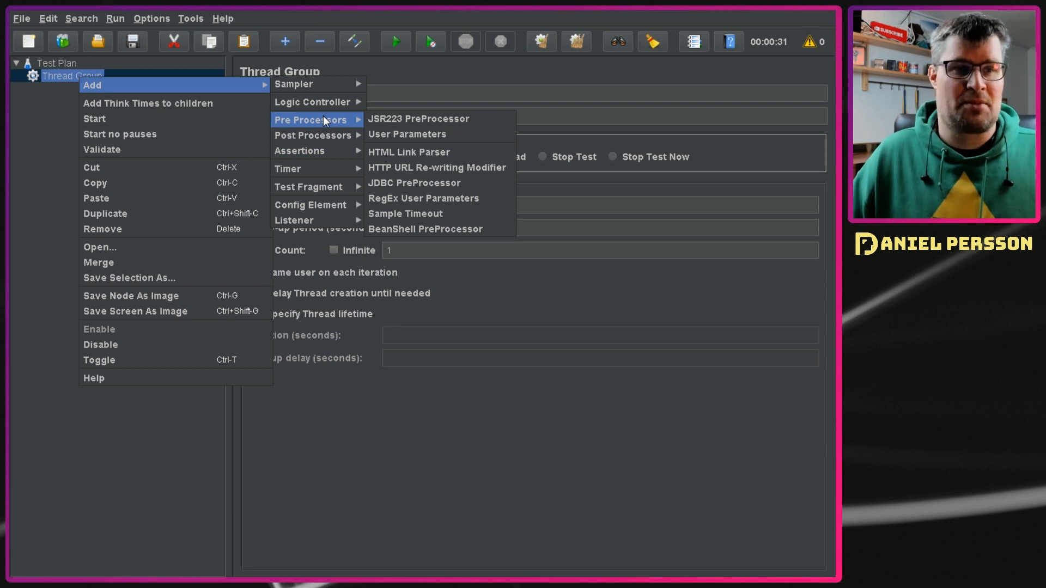
{"action": "mouse_move", "coordinate": [322, 202]}
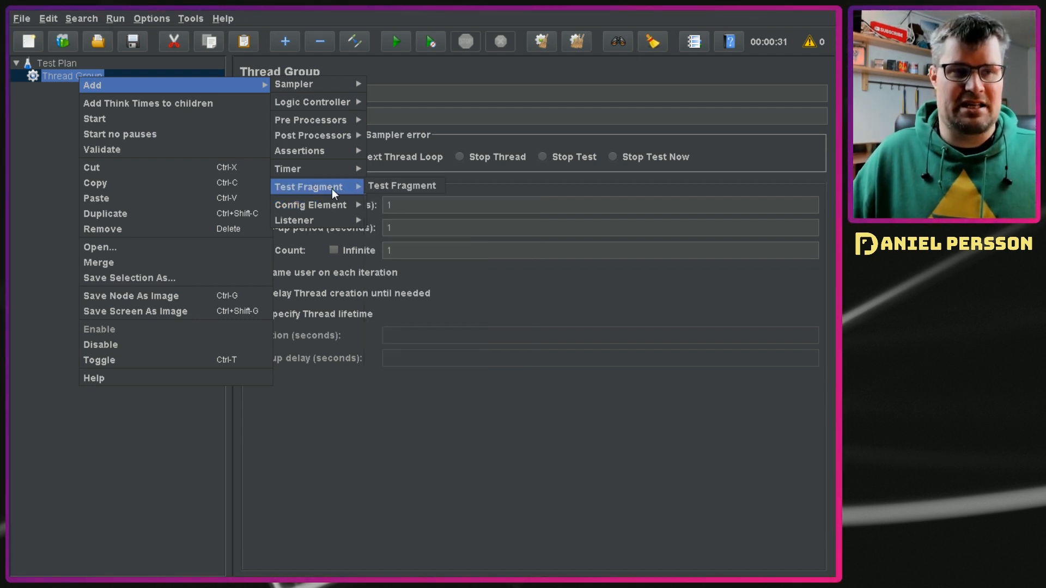
{"action": "left_click", "coordinate": [382, 219]}
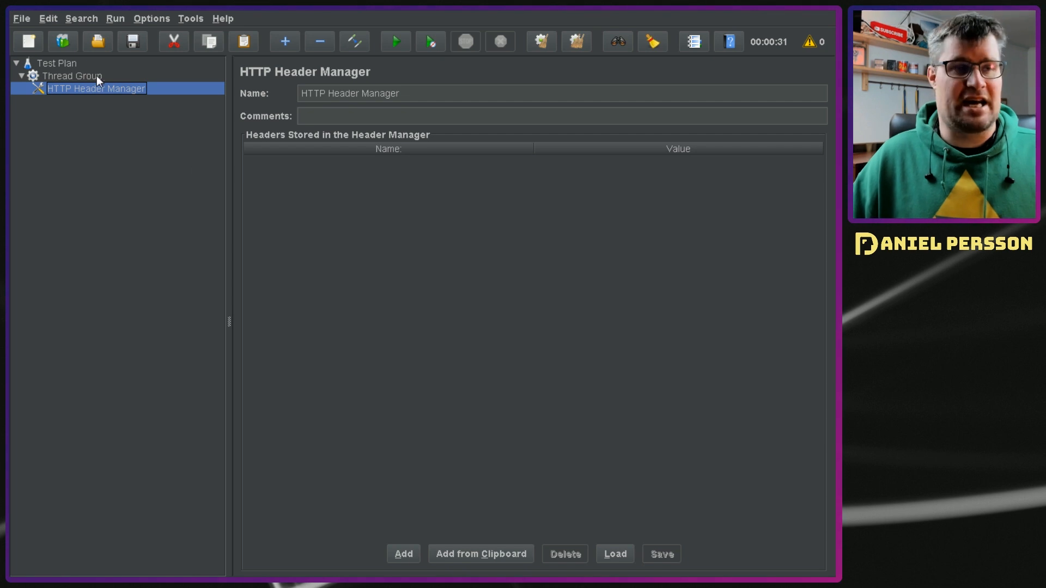
Step: Add an HTTP Cookie Manager config element to the Thread Group
{"action": "left_click", "coordinate": [63, 76]}
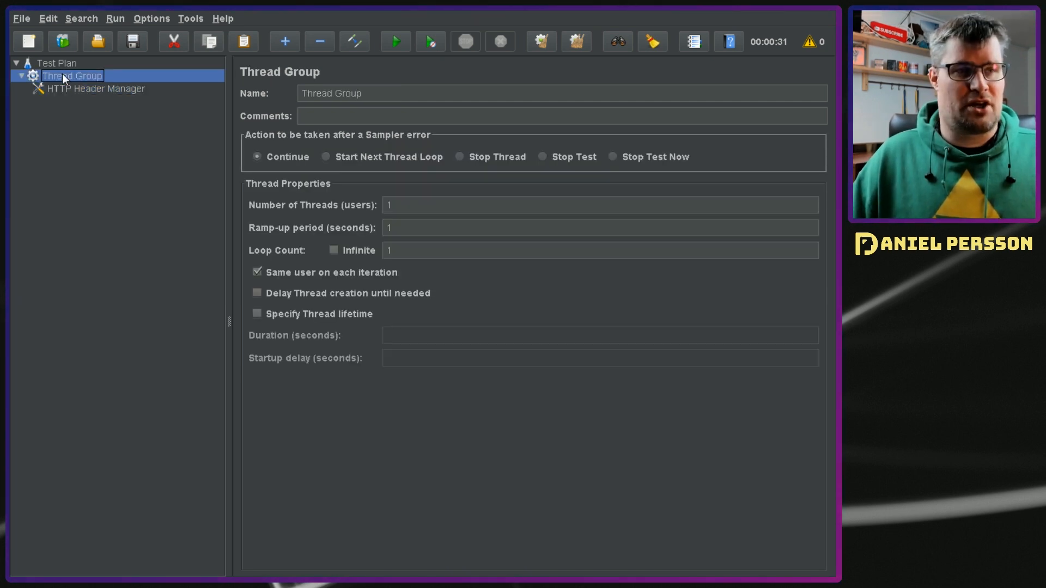
{"action": "right_click", "coordinate": [63, 75]}
{"action": "mouse_move", "coordinate": [83, 84]}
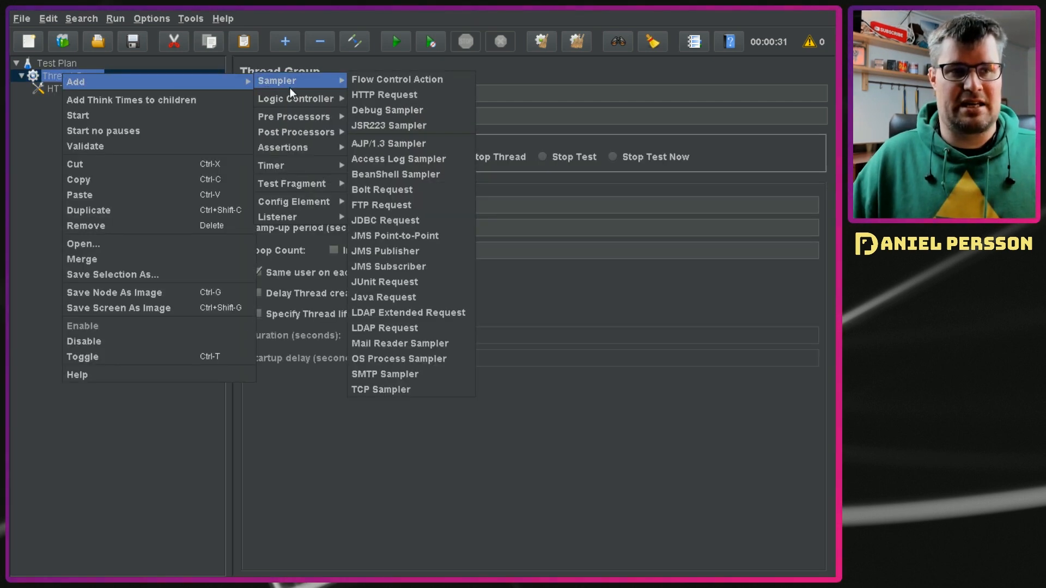
{"action": "mouse_move", "coordinate": [305, 201]}
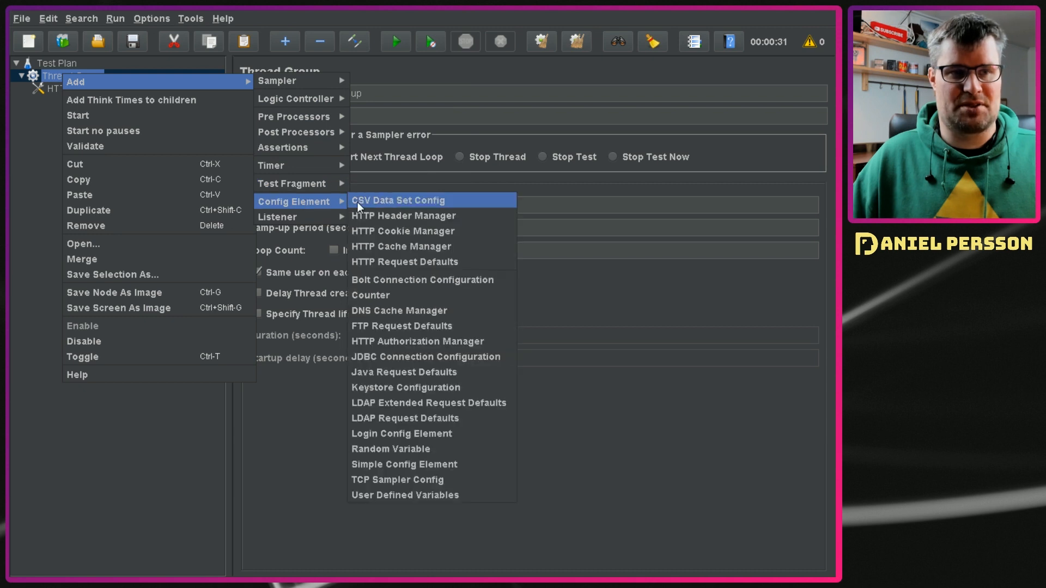
{"action": "left_click", "coordinate": [423, 233]}
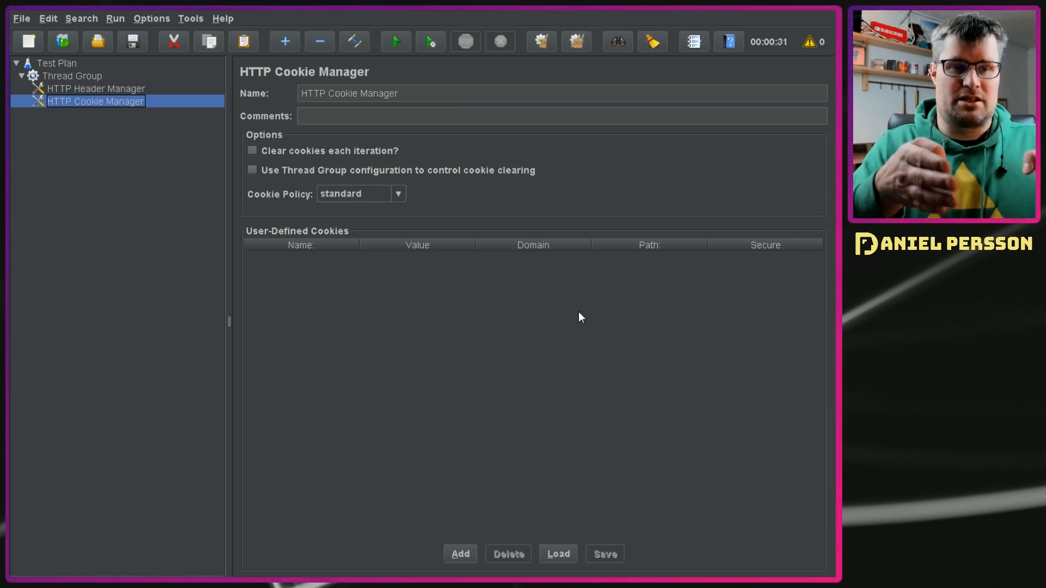
Step: Add and delete a blank user-defined cookie, and set the cookie manager to clear cookies each iteration
{"action": "left_click", "coordinate": [461, 554]}
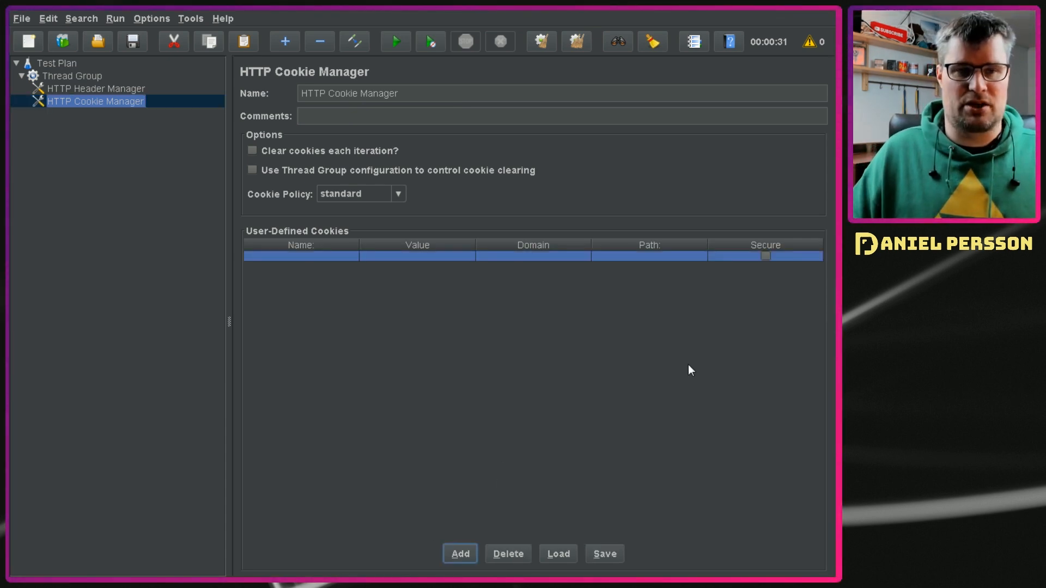
{"action": "left_click", "coordinate": [528, 554]}
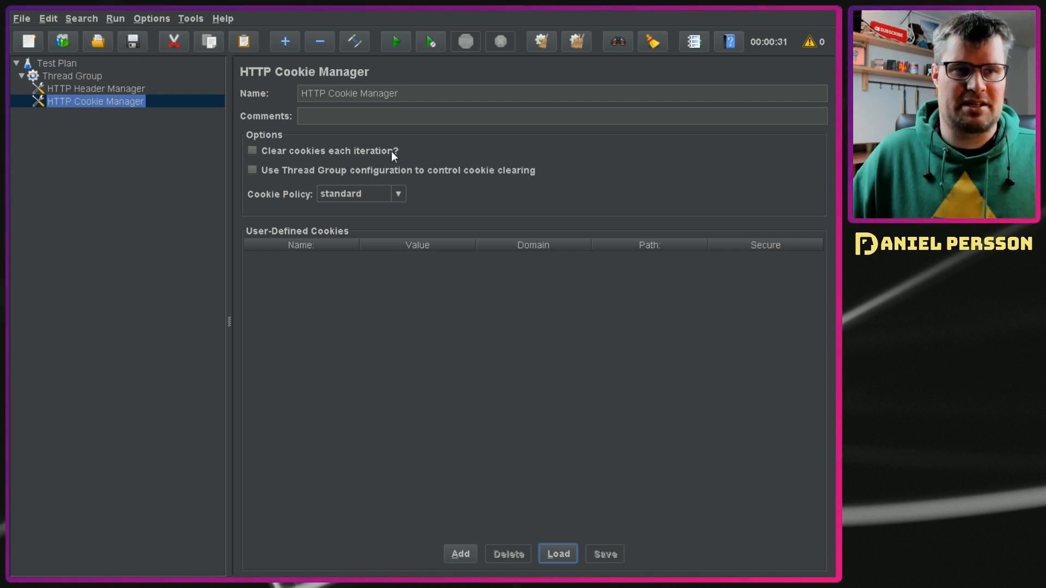
{"action": "left_click", "coordinate": [254, 151]}
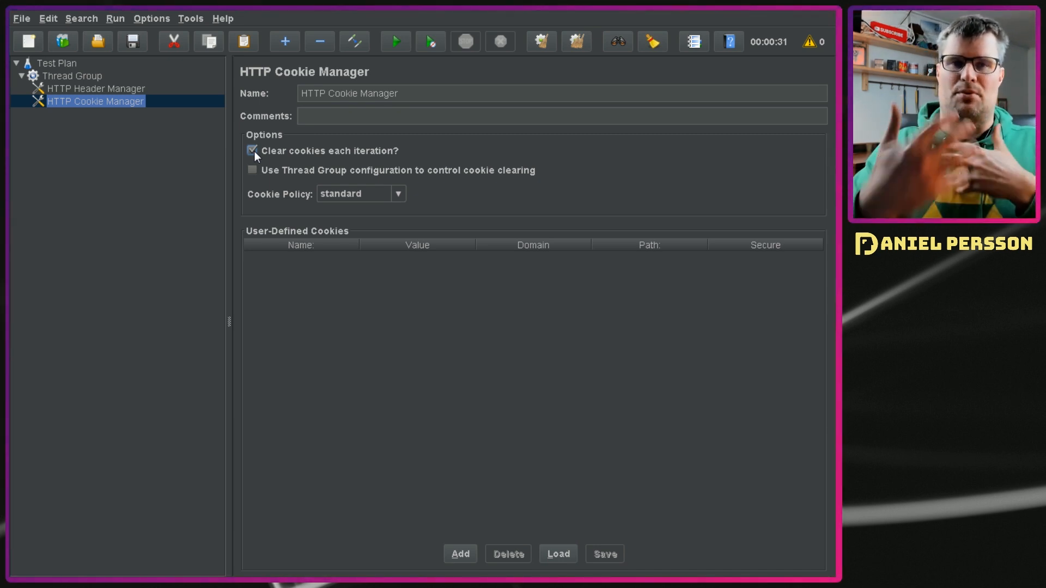
Step: Add HTTP Request Defaults to the Thread Group with server name localhost and port number 3000
{"action": "left_click", "coordinate": [71, 77]}
{"action": "right_click", "coordinate": [70, 77]}
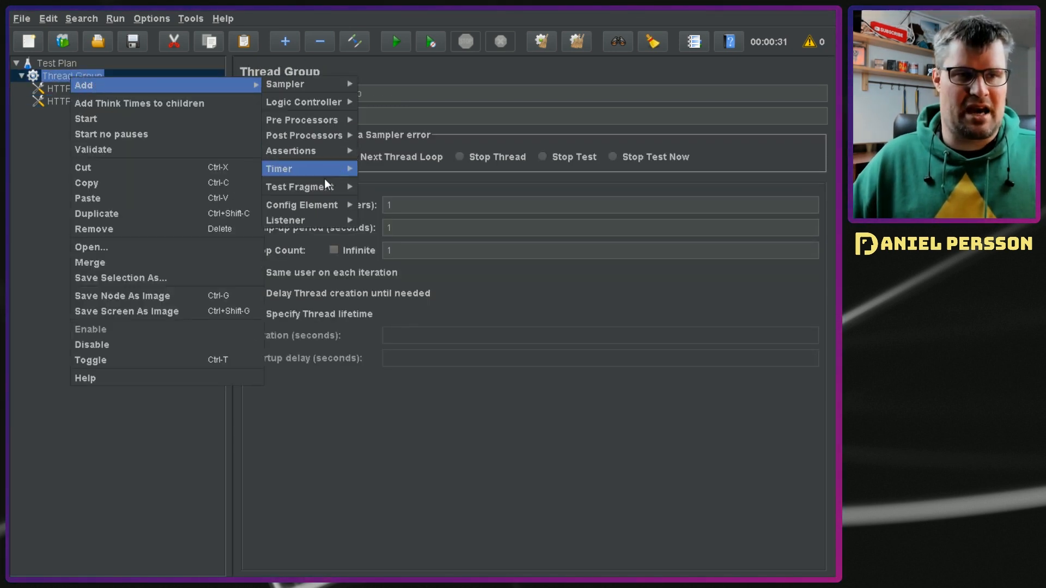
{"action": "mouse_move", "coordinate": [312, 201]}
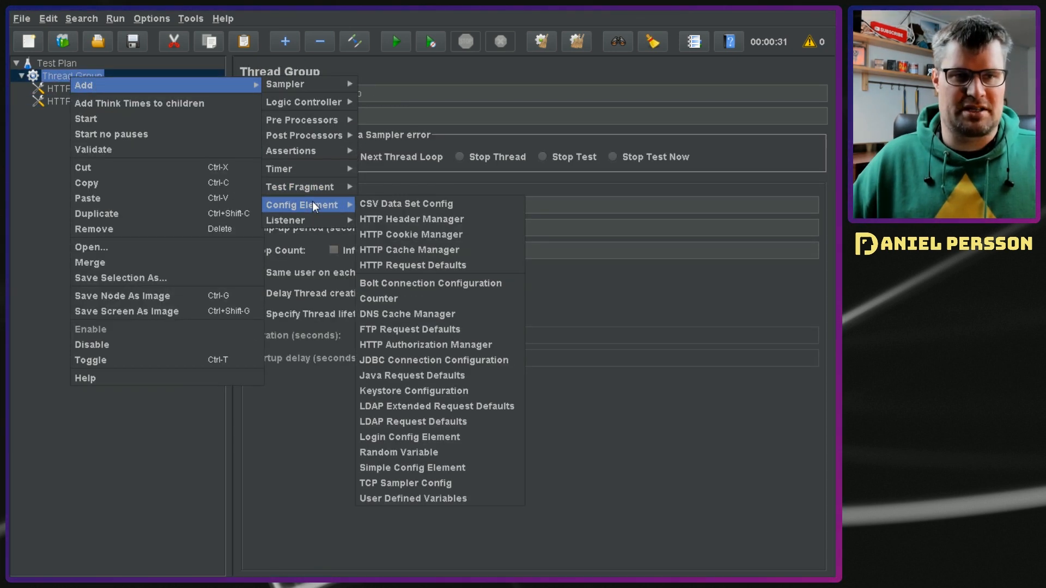
{"action": "left_click", "coordinate": [446, 269]}
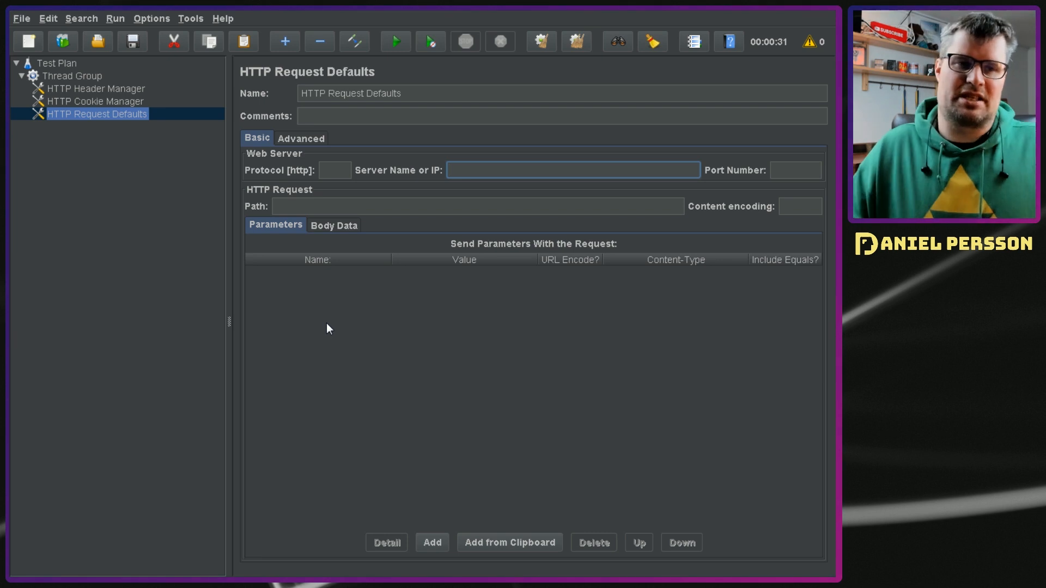
{"action": "type", "text": "localhost"}
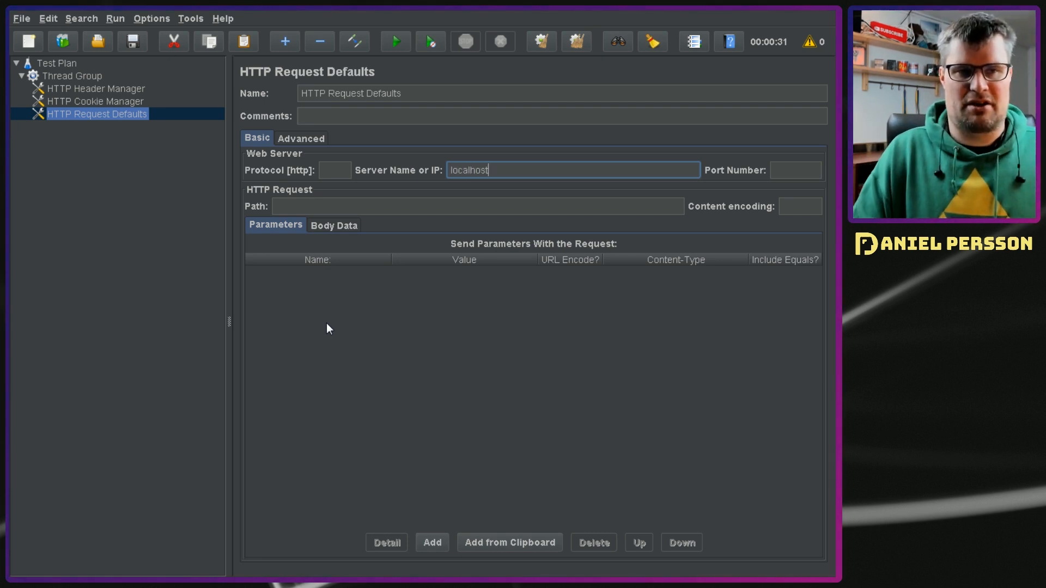
{"action": "key", "text": "Tab"}
{"action": "type", "text": "300"}
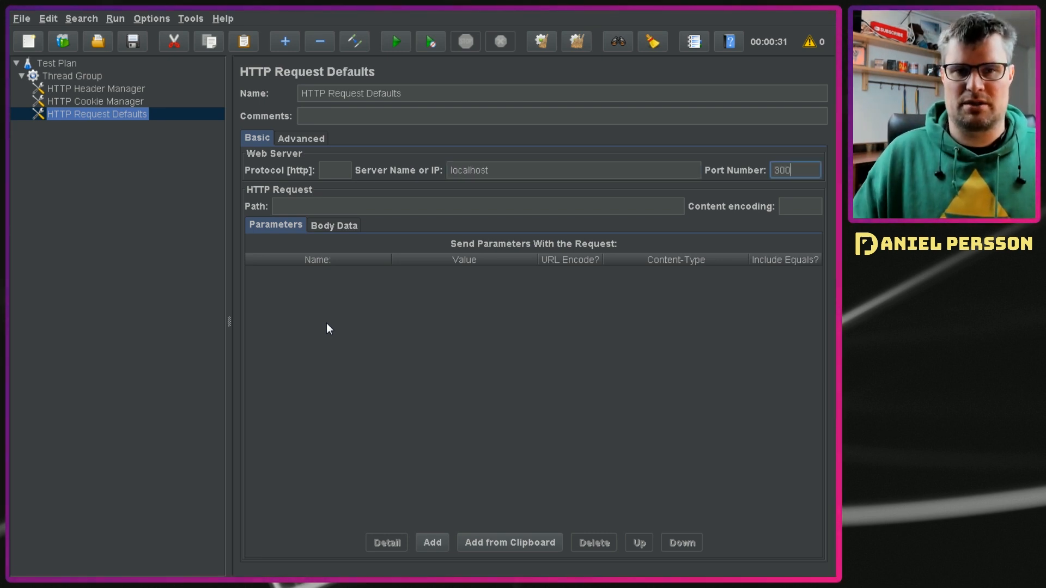
{"action": "type", "text": "0"}
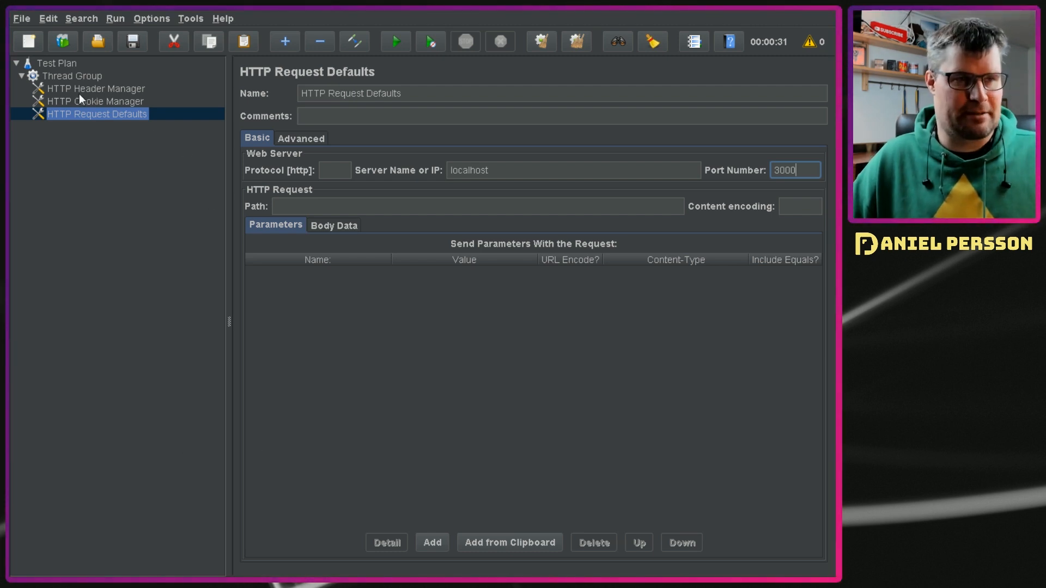
Step: Add an HTTP Request sampler to the Thread Group, leaving its server name empty
{"action": "left_click", "coordinate": [62, 77]}
{"action": "right_click", "coordinate": [62, 77]}
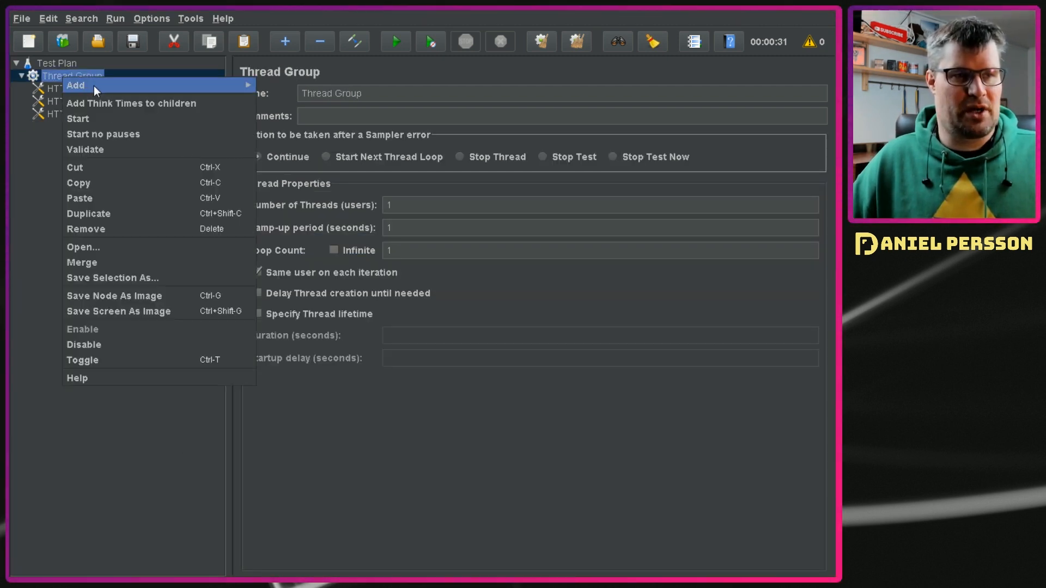
{"action": "mouse_move", "coordinate": [94, 86]}
{"action": "mouse_move", "coordinate": [293, 89]}
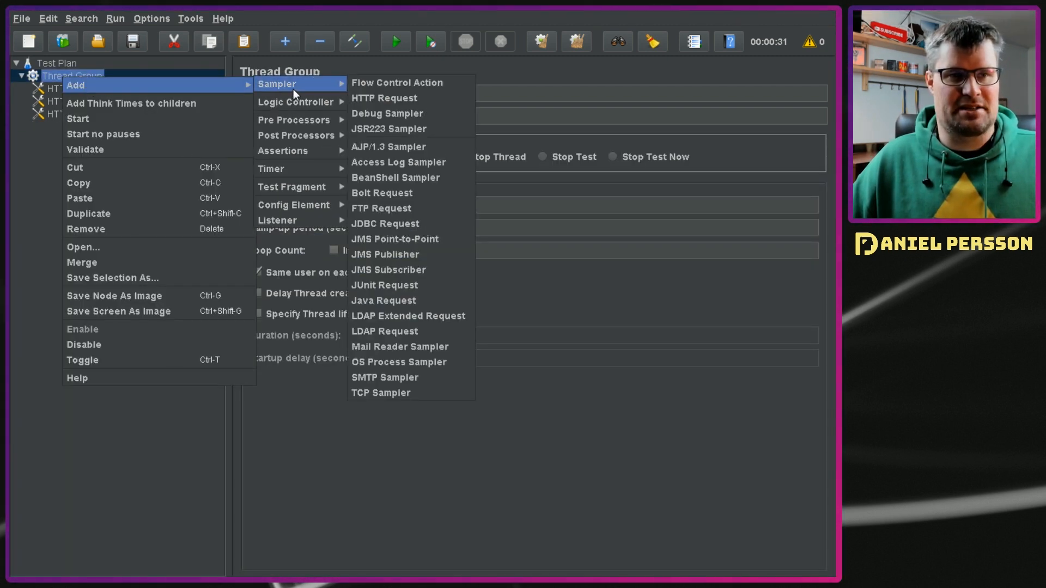
{"action": "left_click", "coordinate": [385, 98]}
{"action": "left_click", "coordinate": [518, 174]}
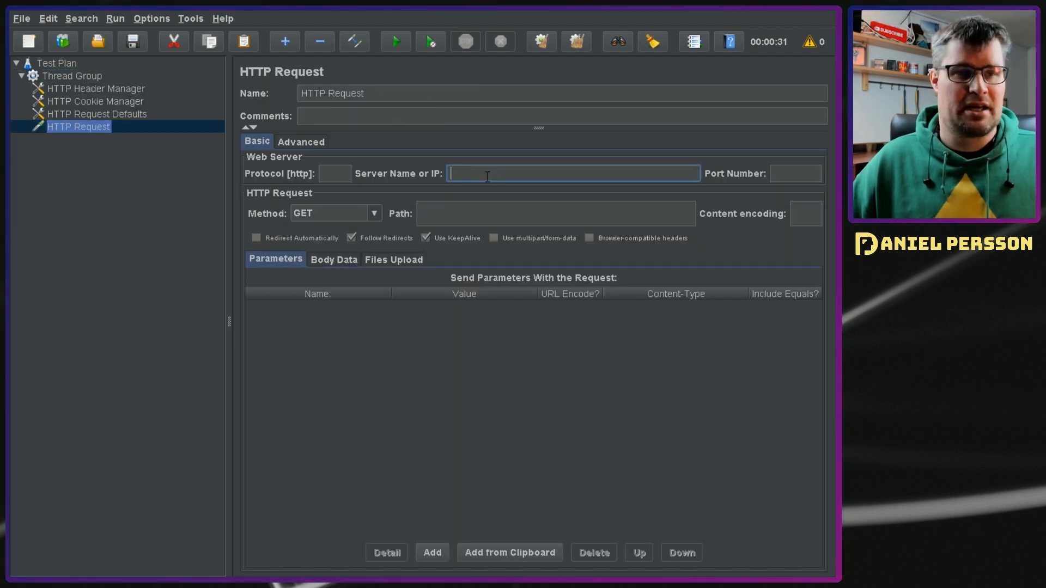
{"action": "left_click", "coordinate": [470, 372]}
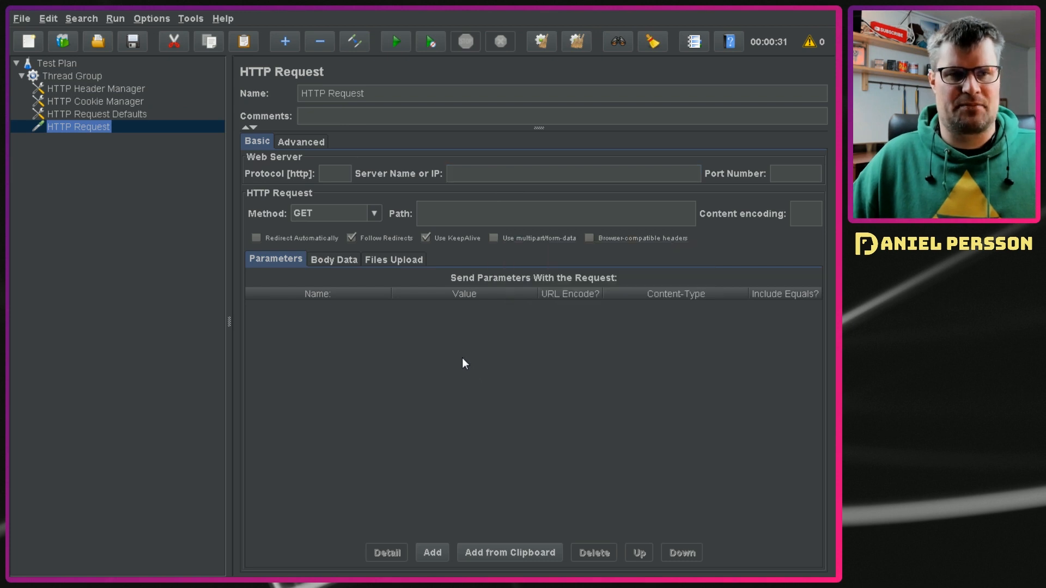
Step: Switch to the Chrome window with the local Gitea site, open its login page and select the /user/login path in the address
{"action": "key", "text": "alt+Tab"}
{"action": "key", "text": "alt+Tab"}
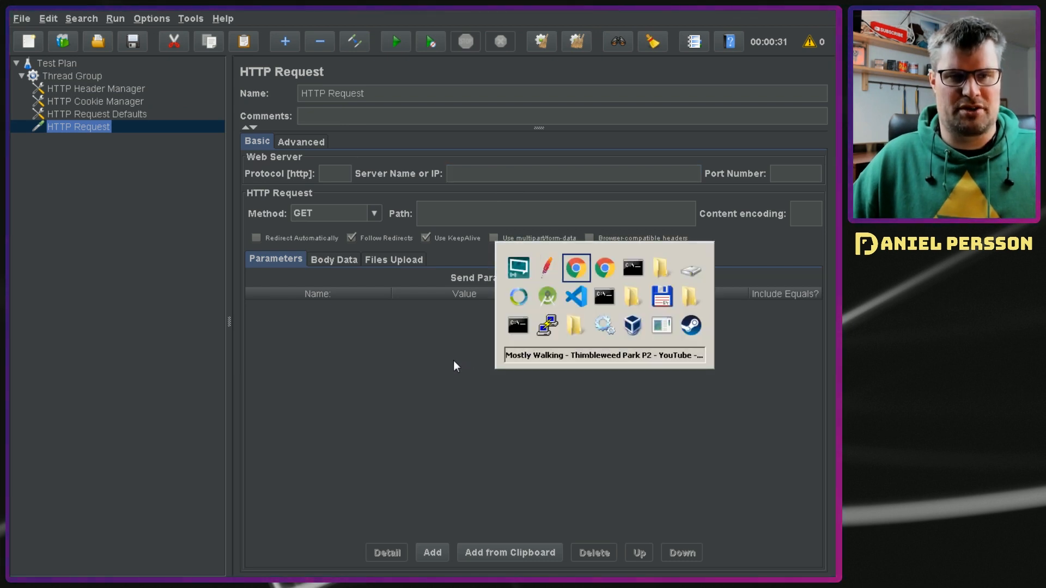
{"action": "key", "text": "alt+Tab"}
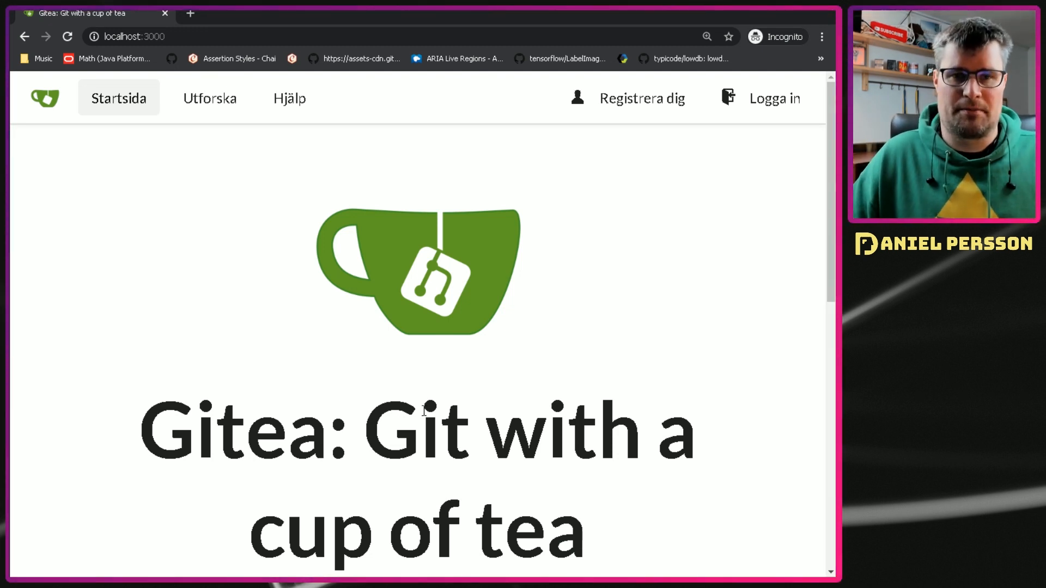
{"action": "left_click", "coordinate": [768, 104]}
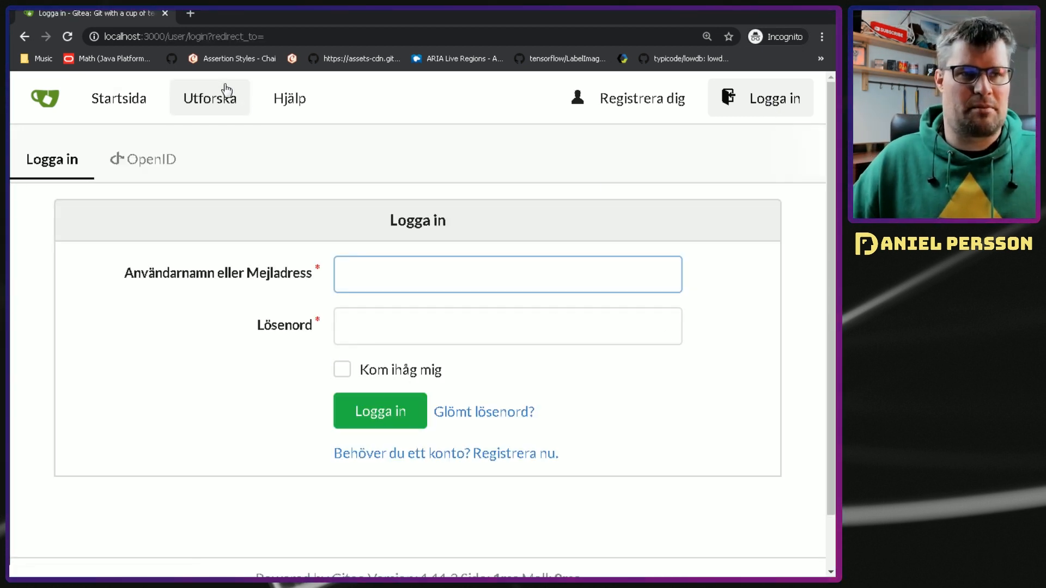
{"action": "mouse_move", "coordinate": [208, 36]}
{"action": "left_mouse_down"}
{"action": "mouse_move", "coordinate": [140, 26]}
{"action": "mouse_move", "coordinate": [208, 36]}
{"action": "left_mouse_up"}
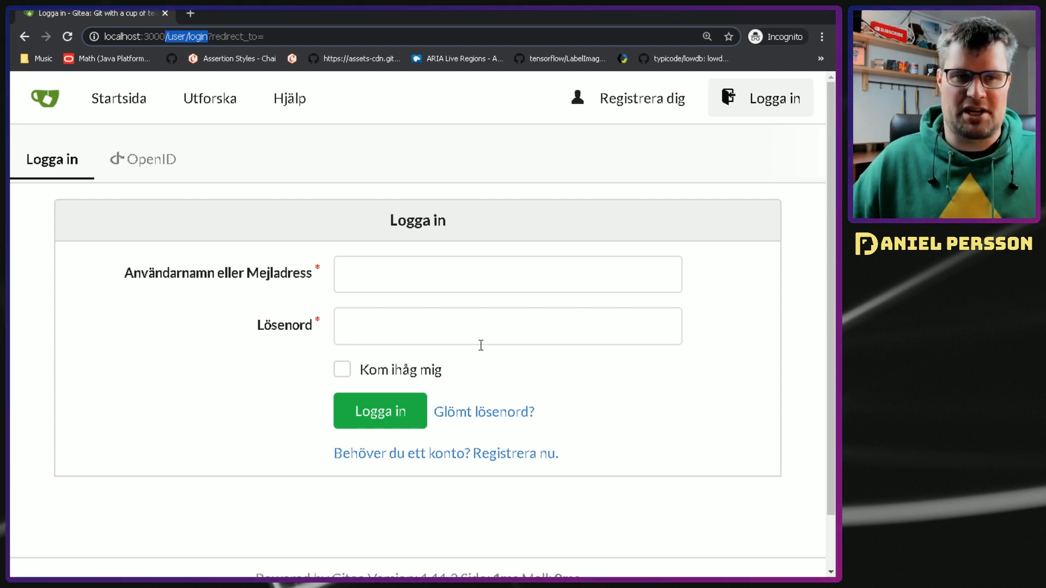
Step: Fill in the Gitea login form with the account's username and password
{"action": "left_click", "coordinate": [476, 285]}
{"action": "type", "text": "daniel"}
{"action": "key", "text": "Escape"}
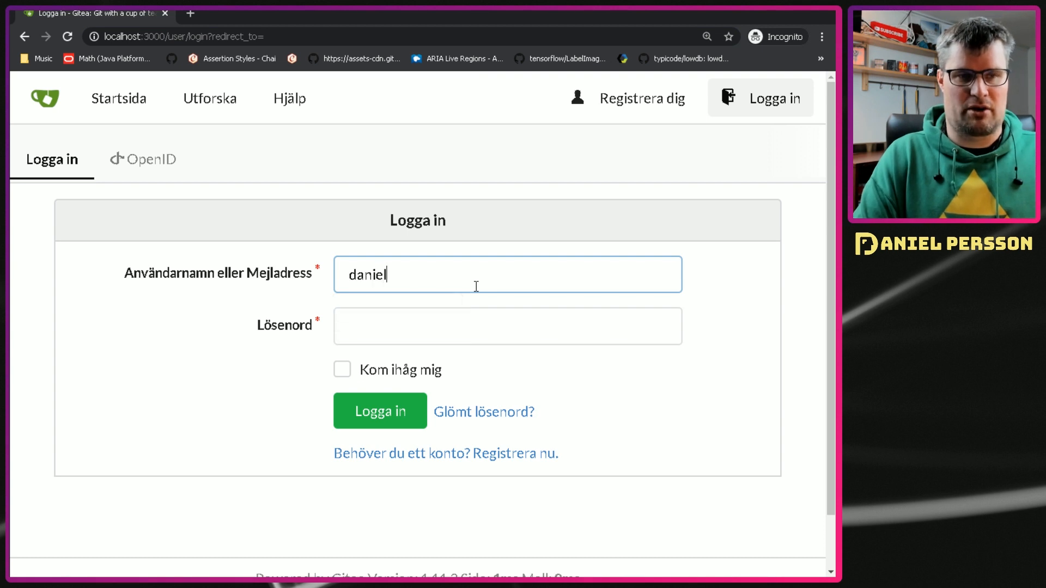
{"action": "key", "text": "Tab"}
{"action": "type", "text": "*******"}
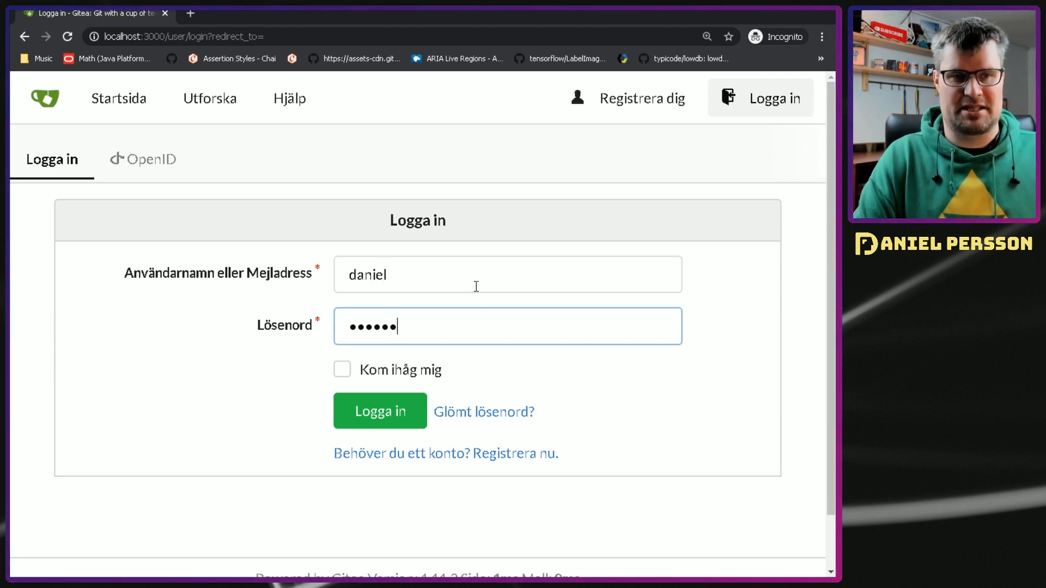
Step: Submit the Gitea login form with the developer tools recording into a cleared network log
{"action": "key", "text": "ctrl+shift+i"}
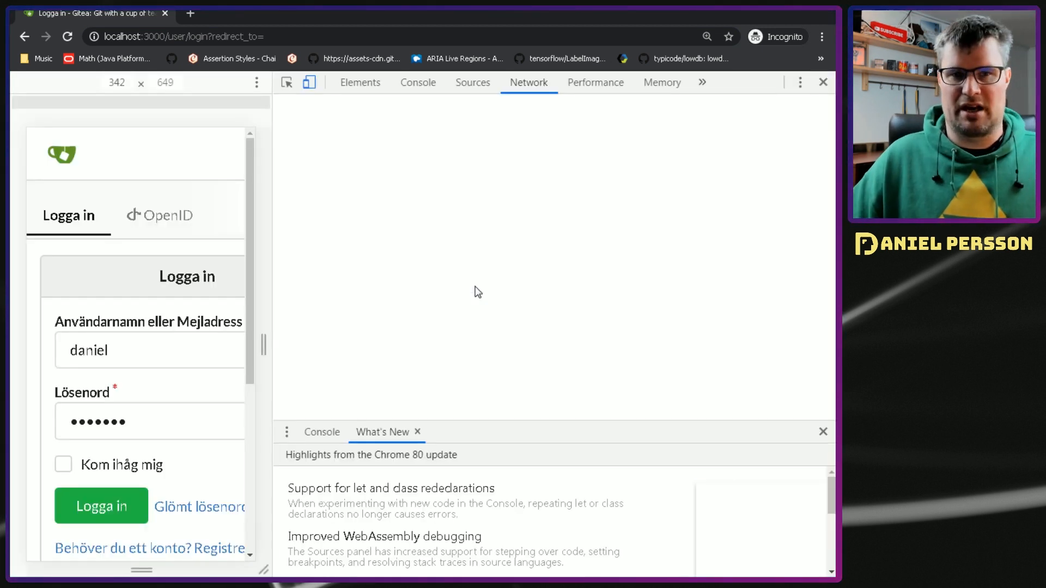
{"action": "scroll", "coordinate": [463, 283], "scroll_direction": "up", "scroll_amount": 3}
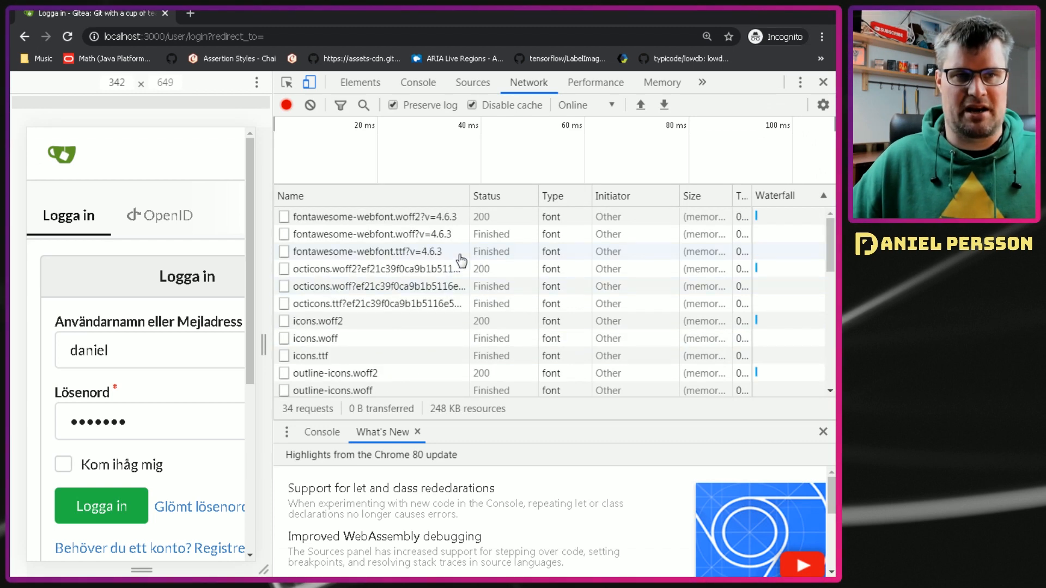
{"action": "scroll", "coordinate": [461, 267], "scroll_direction": "down", "scroll_amount": 3}
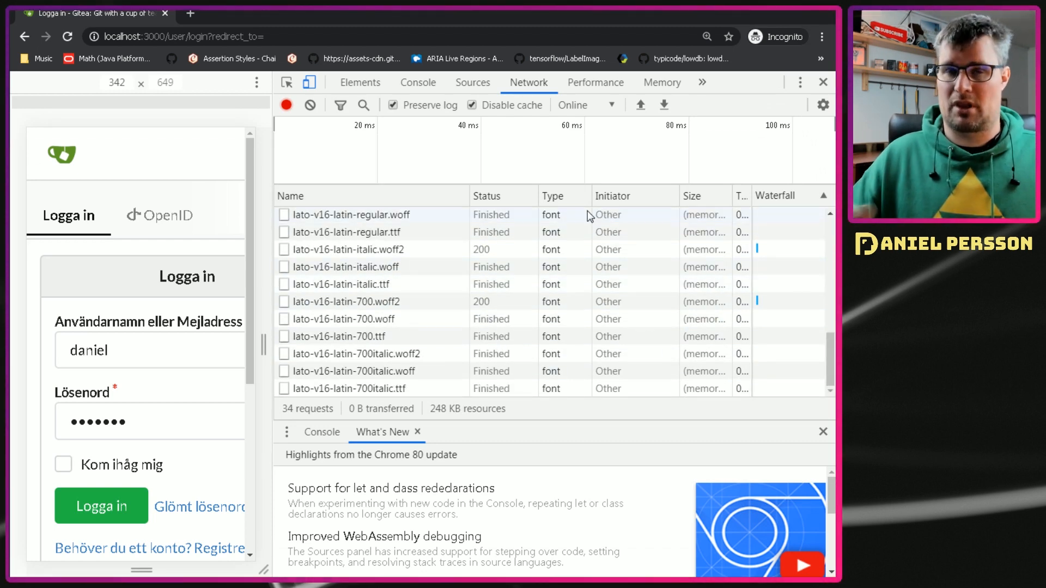
{"action": "left_click", "coordinate": [310, 105]}
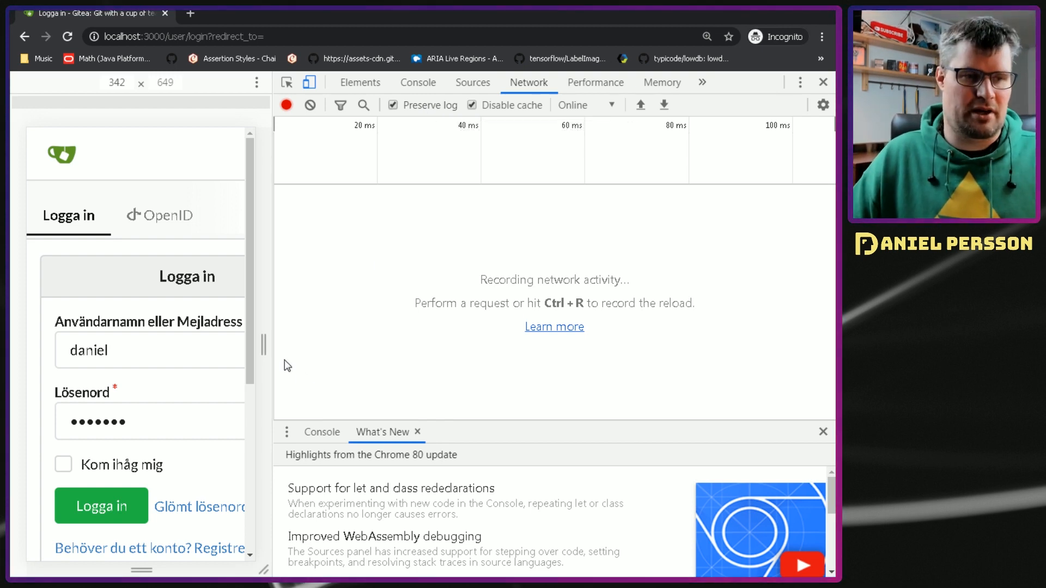
{"action": "left_click", "coordinate": [89, 499]}
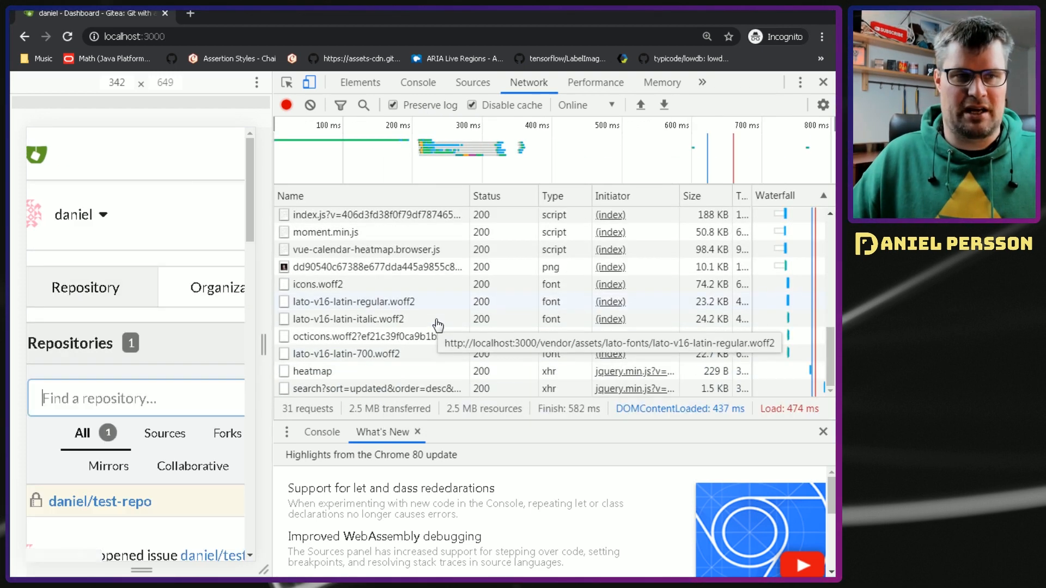
Step: Examine the recorded login request's method, request headers and form data, including the _csrf field
{"action": "scroll", "coordinate": [459, 300], "scroll_direction": "up", "scroll_amount": 5}
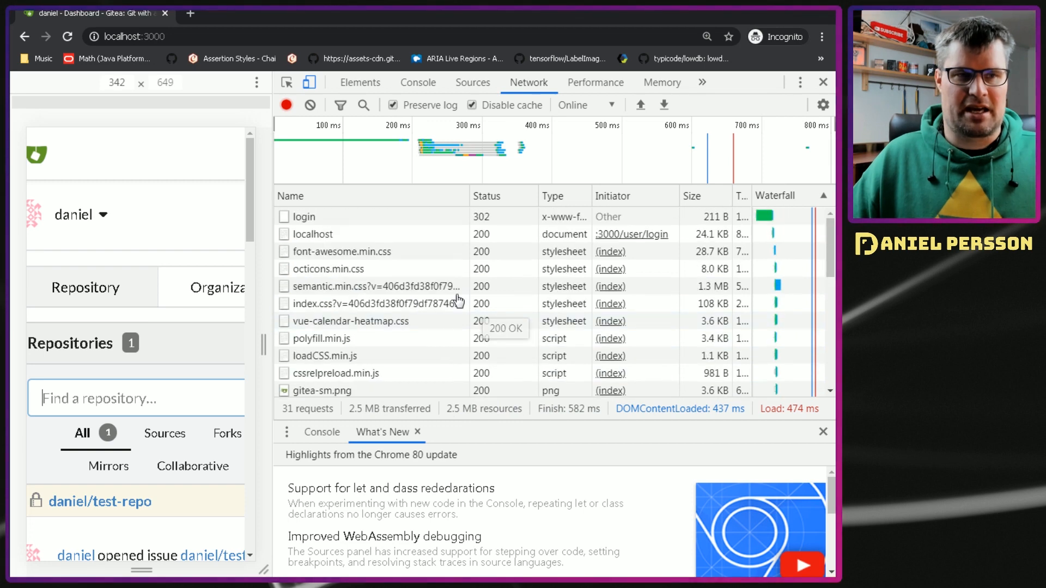
{"action": "left_click", "coordinate": [329, 221]}
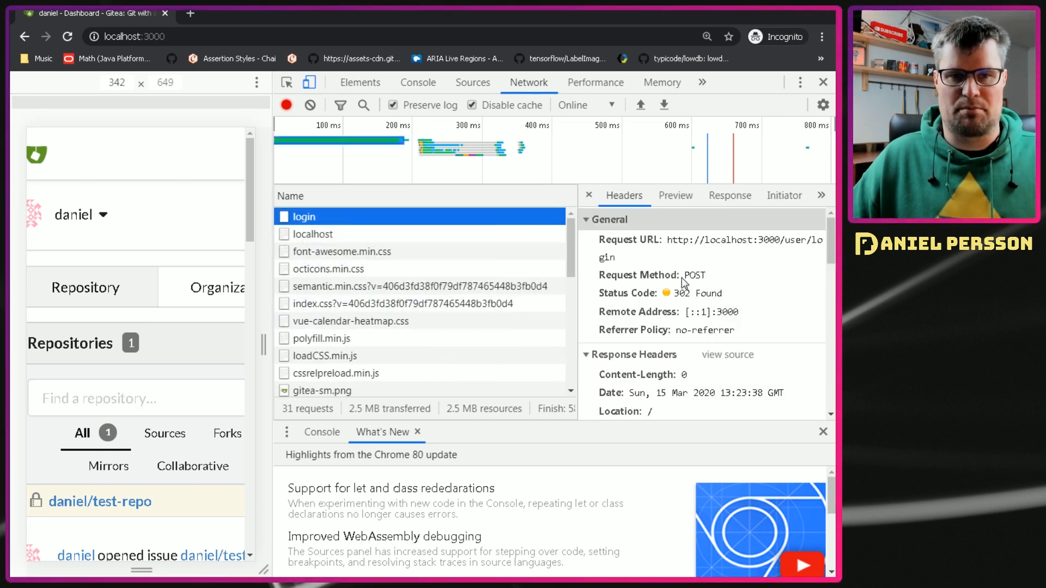
{"action": "scroll", "coordinate": [676, 308], "scroll_direction": "down", "scroll_amount": 8}
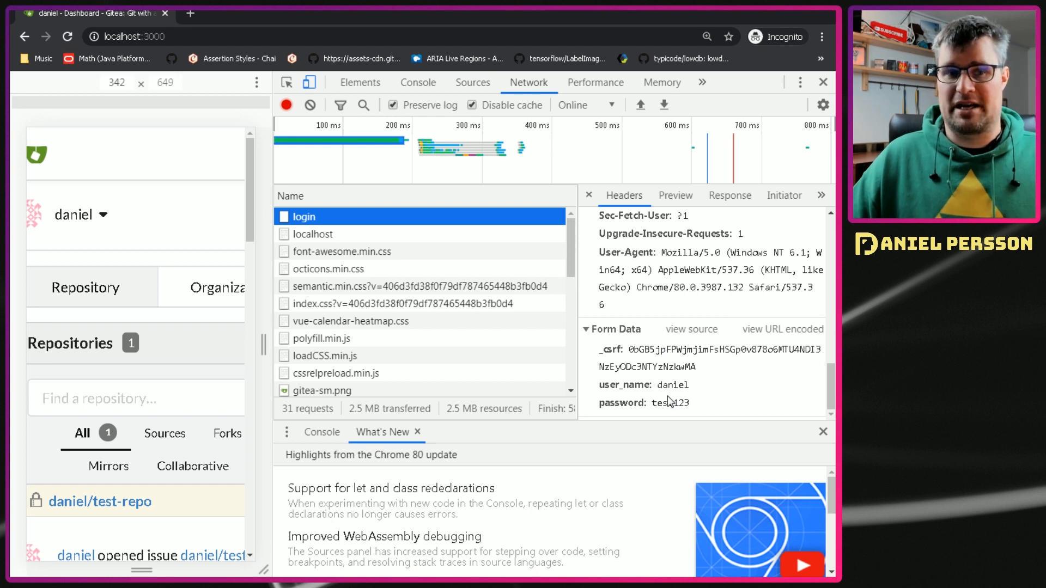
{"action": "left_click", "coordinate": [719, 366]}
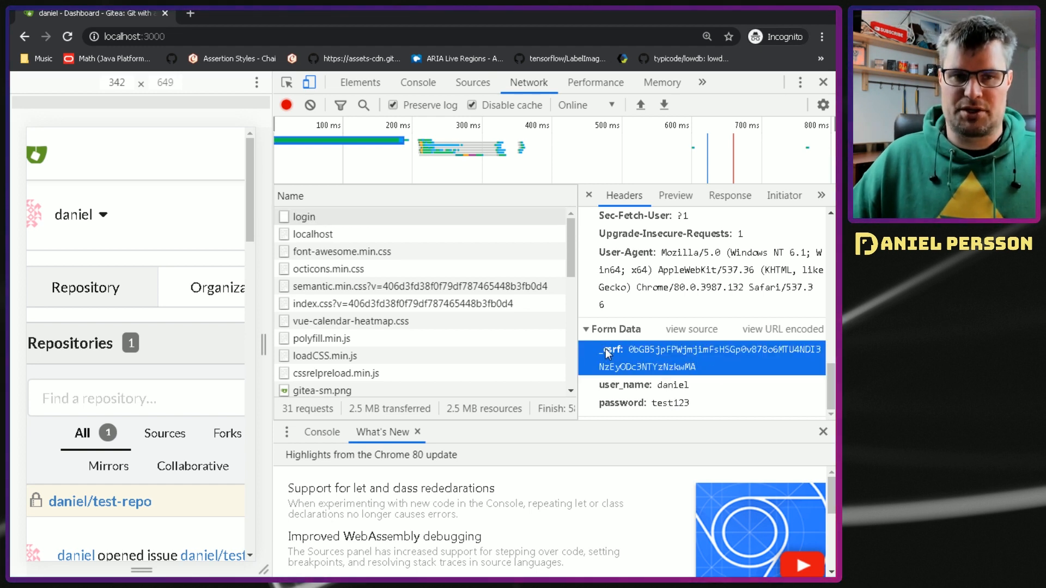
{"action": "left_click_drag", "start_coordinate": [636, 349], "coordinate": [700, 367]}
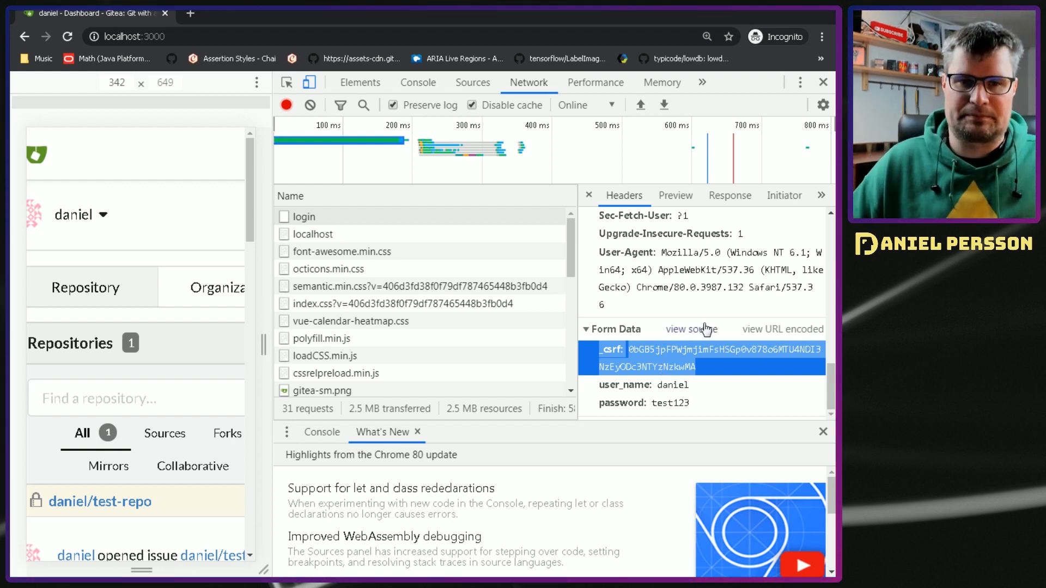
{"action": "scroll", "coordinate": [702, 329], "scroll_direction": "up", "scroll_amount": 5}
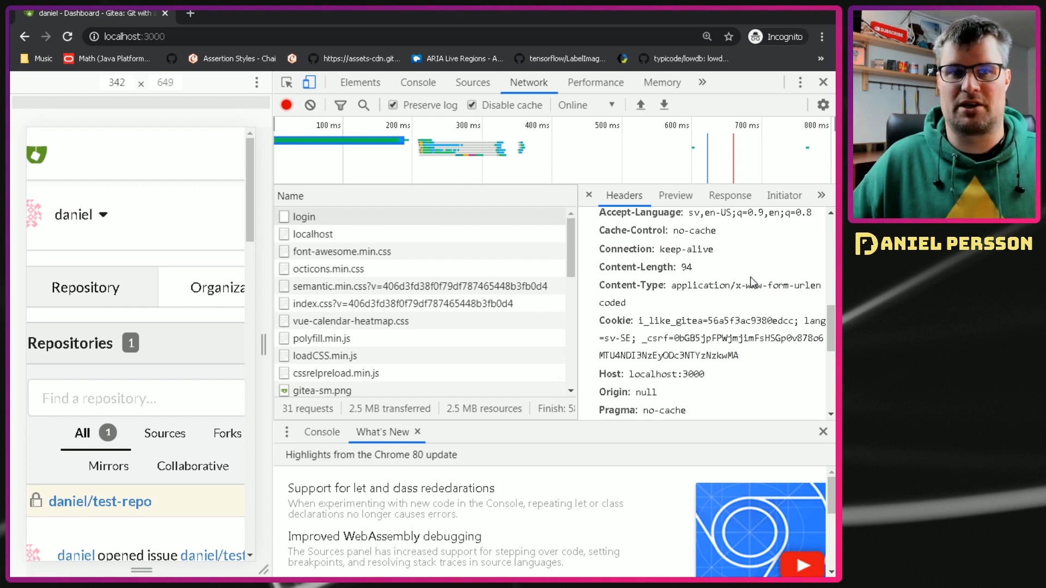
{"action": "key", "text": "alt+Tab"}
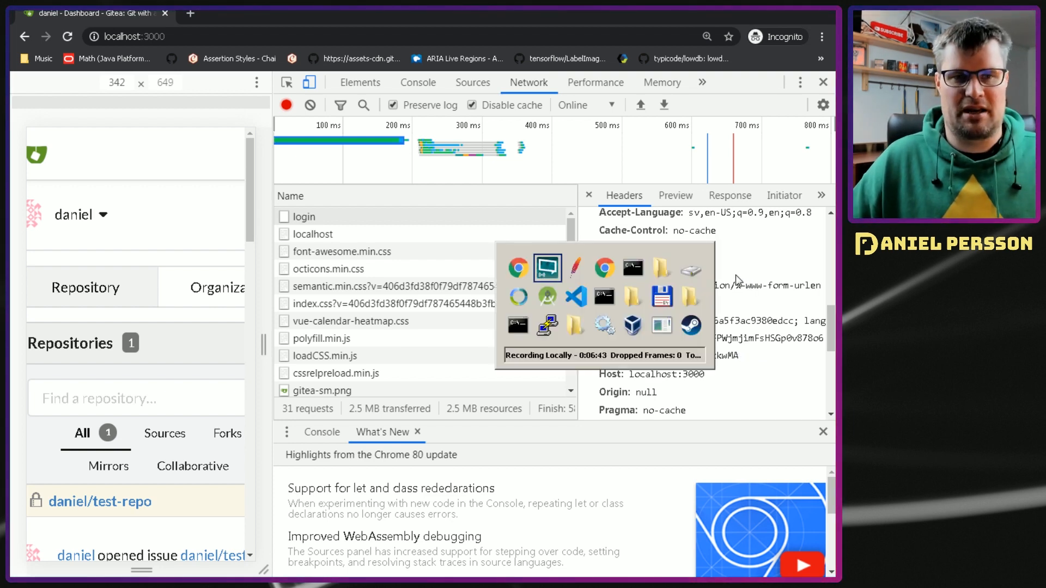
{"action": "key", "text": "alt+Tab"}
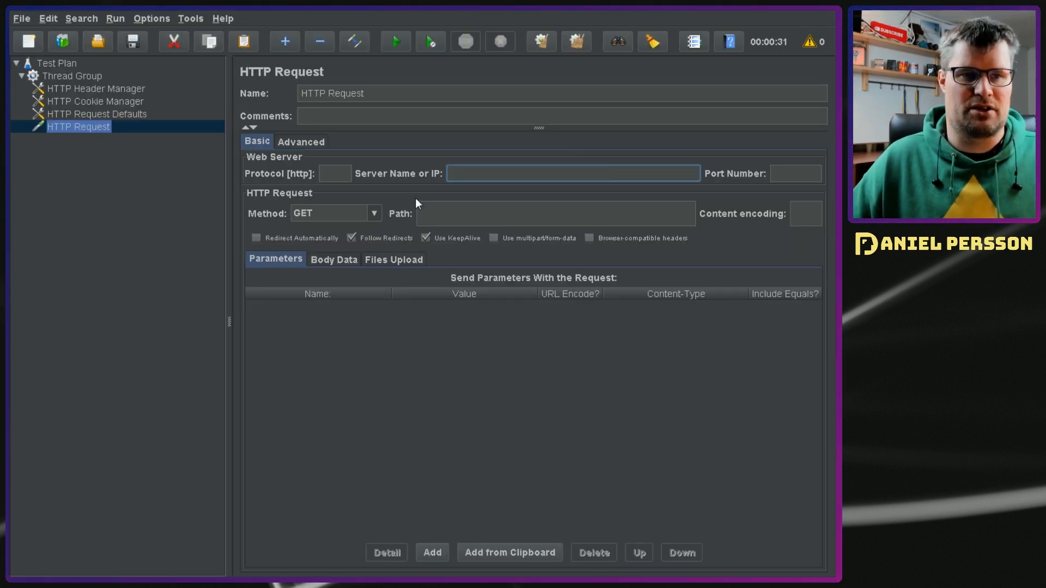
{"action": "type", "text": "/user/login"}
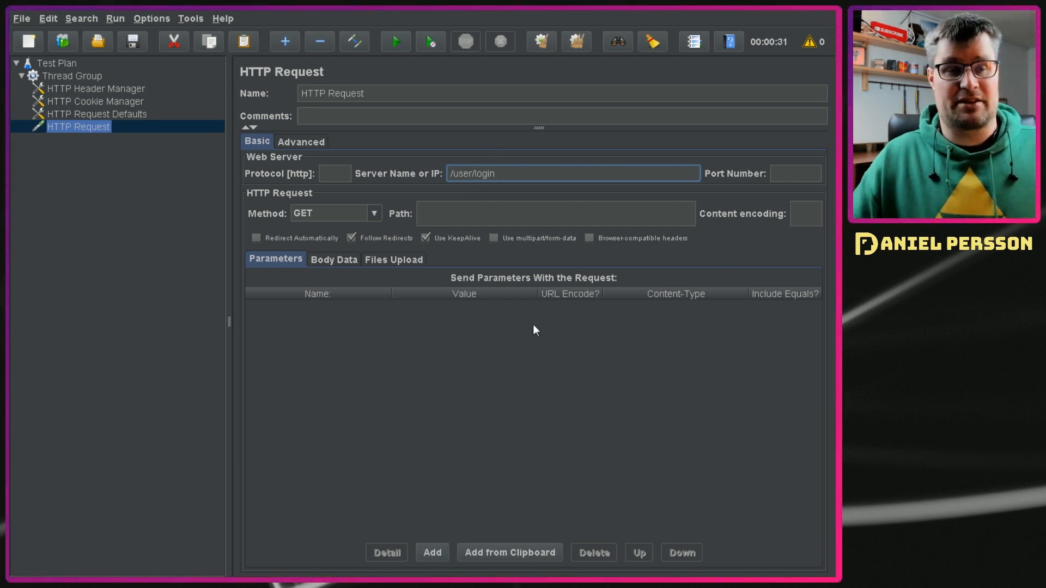
{"action": "left_click_drag", "start_coordinate": [403, 95], "coordinate": [204, 83]}
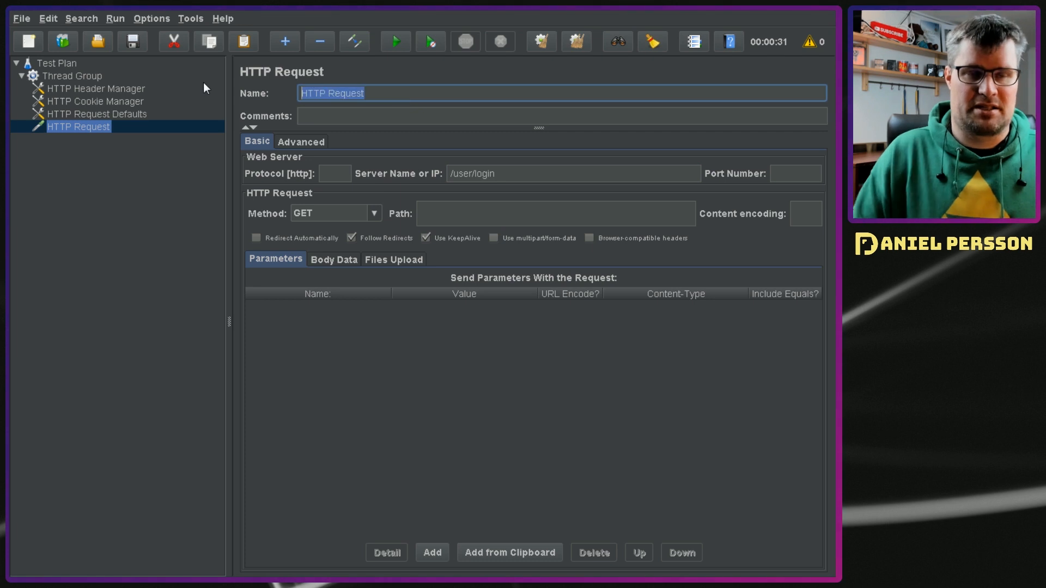
{"action": "type", "text": "Visit the "}
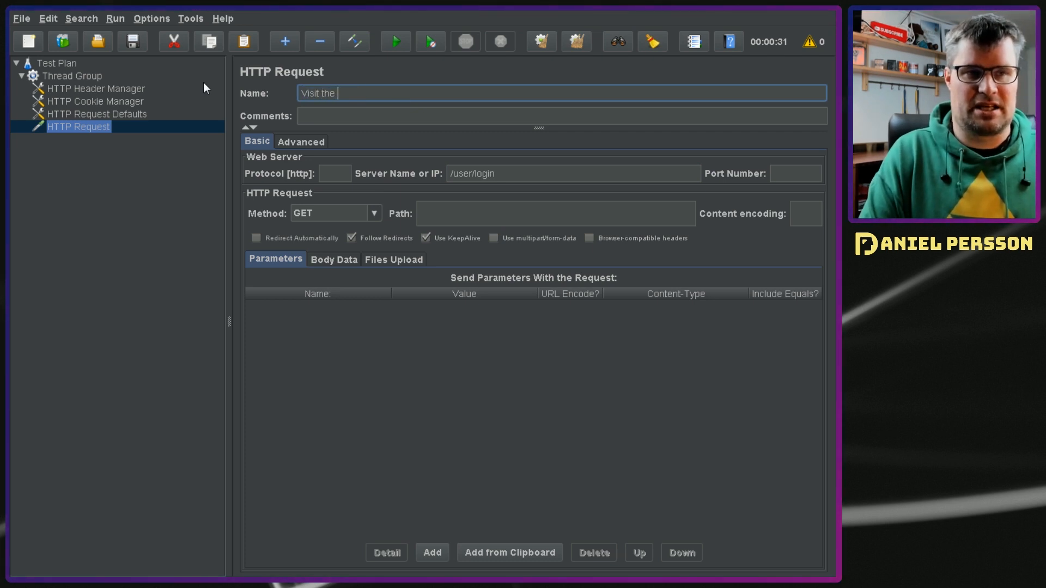
{"action": "type", "text": "login page"}
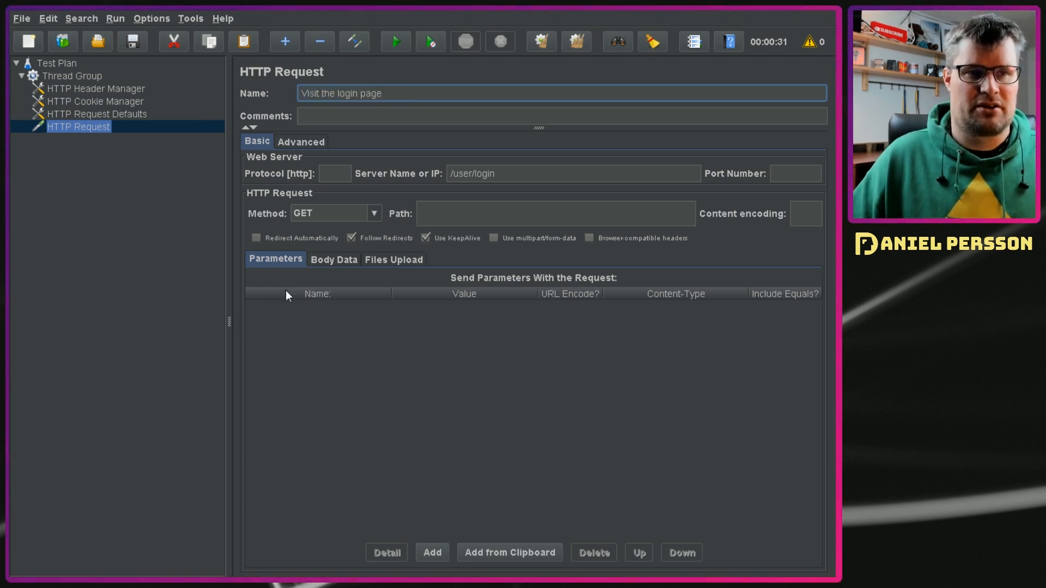
{"action": "left_click", "coordinate": [99, 287]}
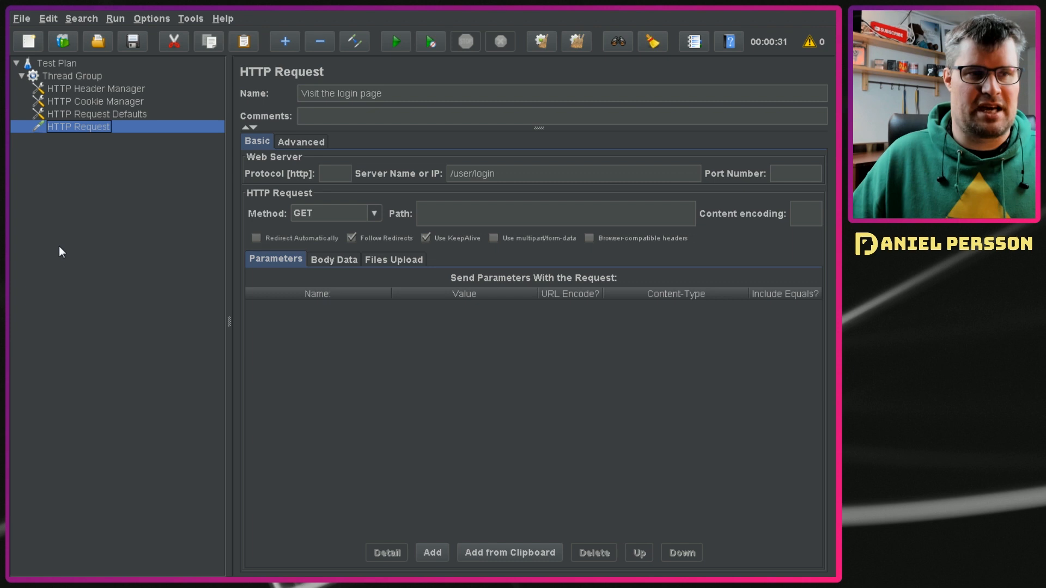
Step: Duplicate the "Visit the login page" request and configure the copy with the name "Do the login" and method POST
{"action": "right_click", "coordinate": [75, 127]}
{"action": "left_click", "coordinate": [123, 213]}
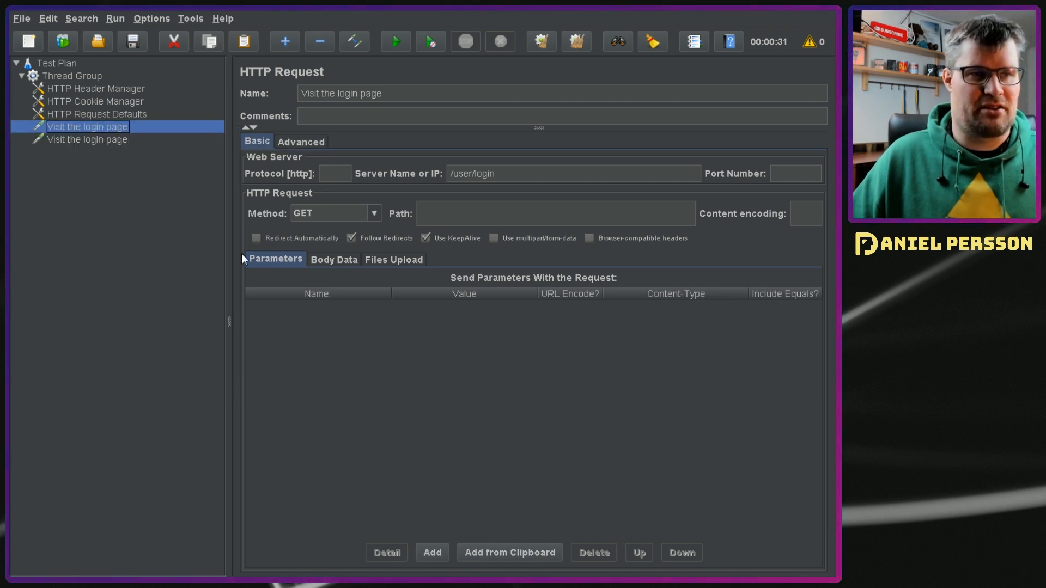
{"action": "left_click", "coordinate": [90, 141]}
{"action": "left_click", "coordinate": [397, 97]}
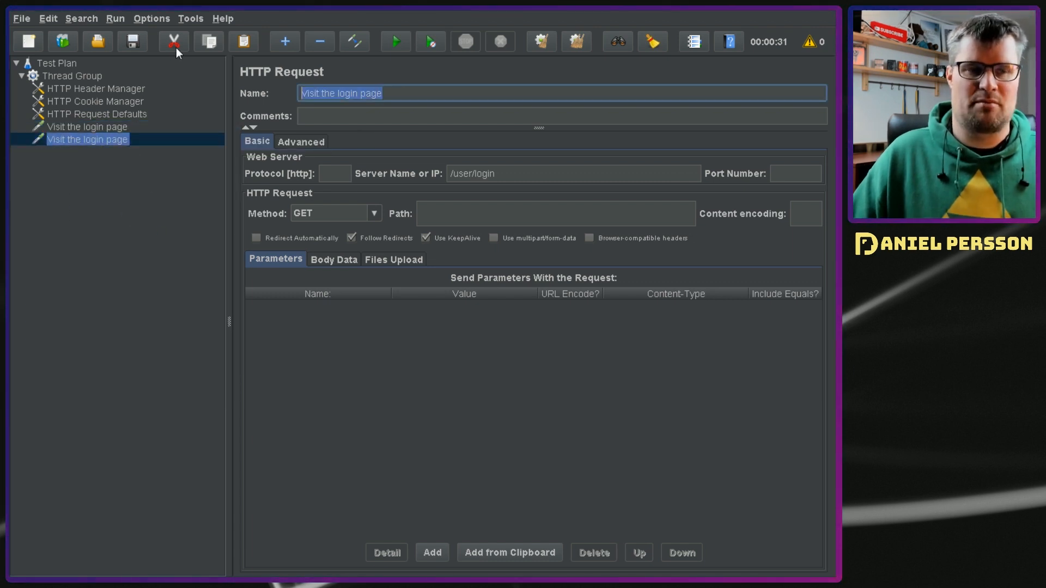
{"action": "type", "text": "Do the login"}
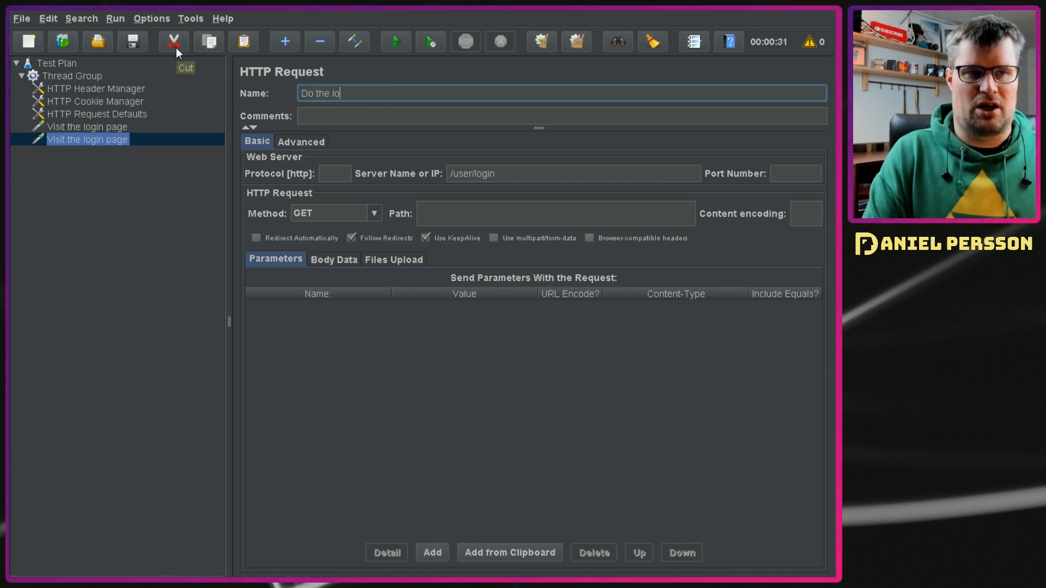
{"action": "left_click", "coordinate": [374, 214]}
{"action": "left_click", "coordinate": [358, 246]}
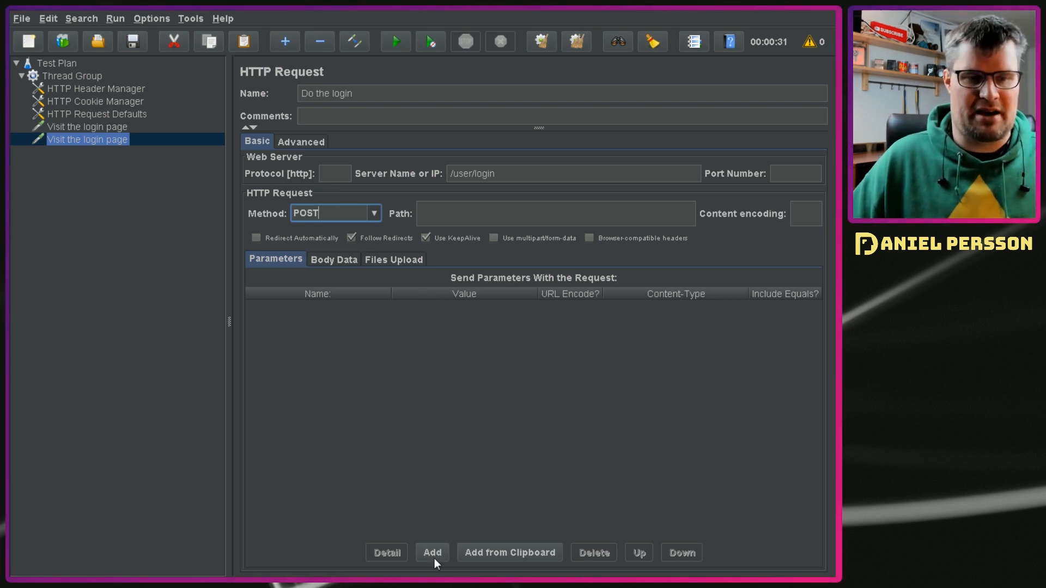
Step: Copy the user_name and password form data from the login request in Chrome into the JMeter request's parameters, including the account password
{"action": "key", "text": "alt+Tab"}
{"action": "key", "text": "alt+Tab"}
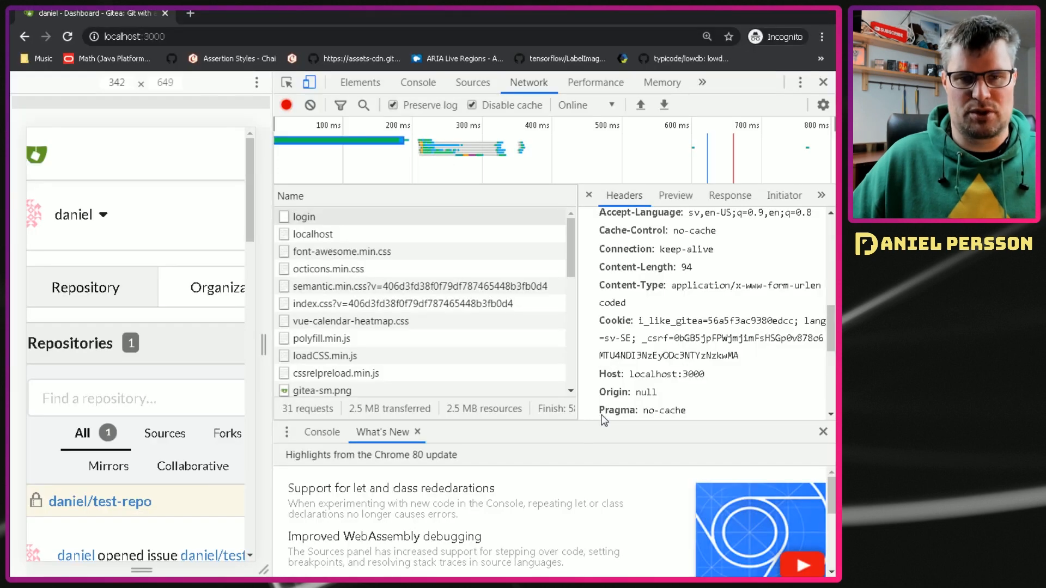
{"action": "scroll", "coordinate": [643, 403], "scroll_direction": "down", "scroll_amount": 5}
{"action": "left_click", "coordinate": [719, 406]}
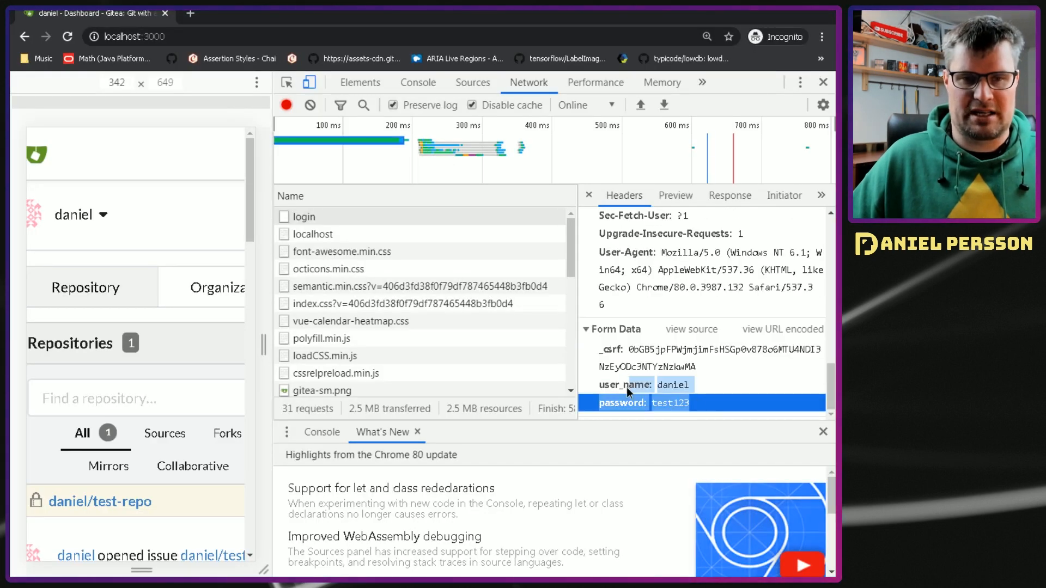
{"action": "key", "text": "alt+Tab"}
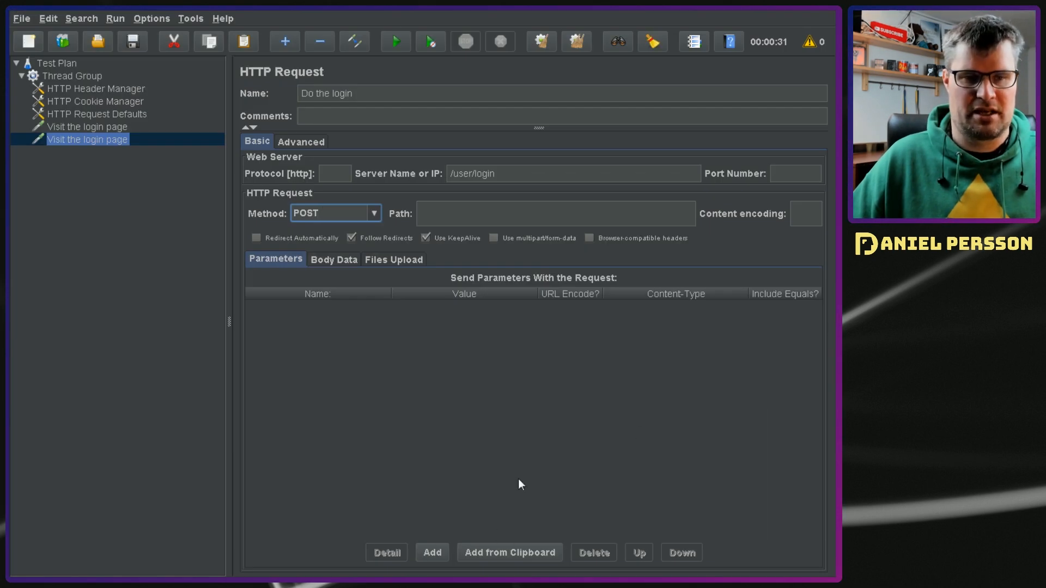
{"action": "left_click", "coordinate": [511, 554]}
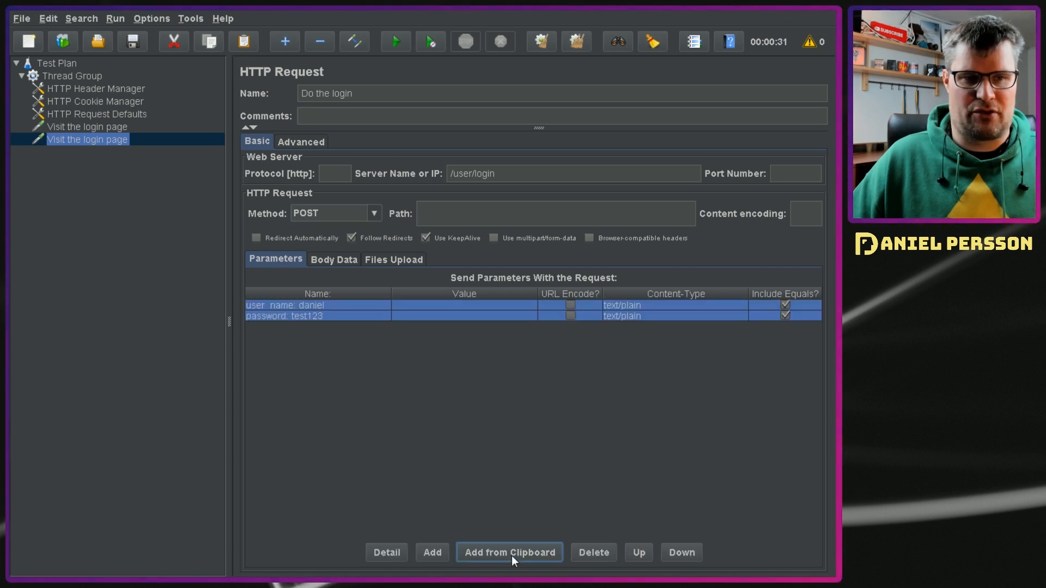
Step: Reduce the first parameter's name to user_name and enter the account's username as its value
{"action": "double_click", "coordinate": [308, 308]}
{"action": "left_click_drag", "start_coordinate": [298, 306], "coordinate": [379, 308]}
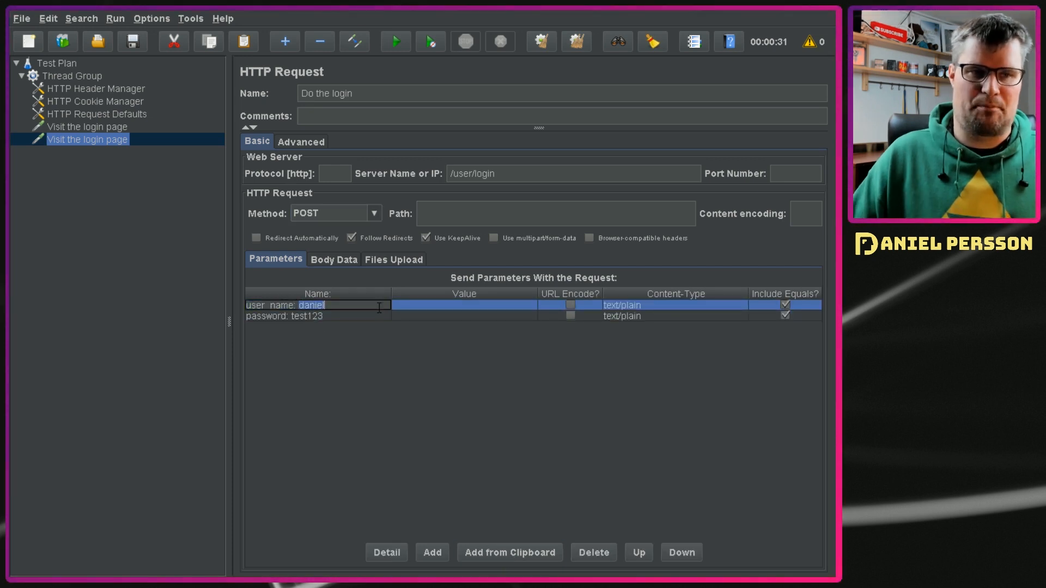
{"action": "key", "text": "BackSpace"}
{"action": "key", "text": "BackSpace"}
{"action": "key", "text": "BackSpace"}
{"action": "type", "text": "daniel"}
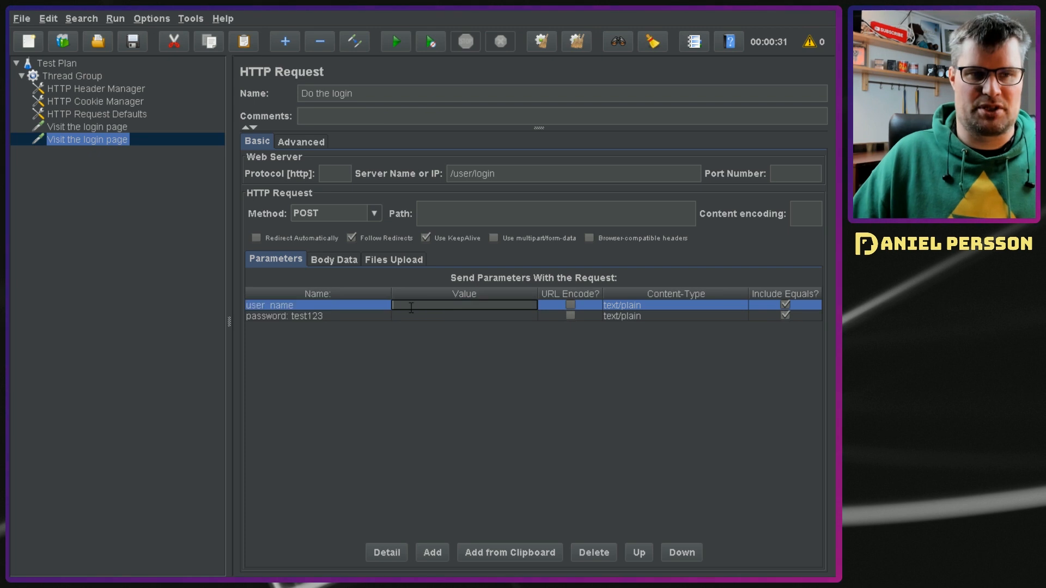
{"action": "key", "text": "Return"}
Step: Reduce the second parameter's name to password and move the account password into its value
{"action": "left_click", "coordinate": [299, 318]}
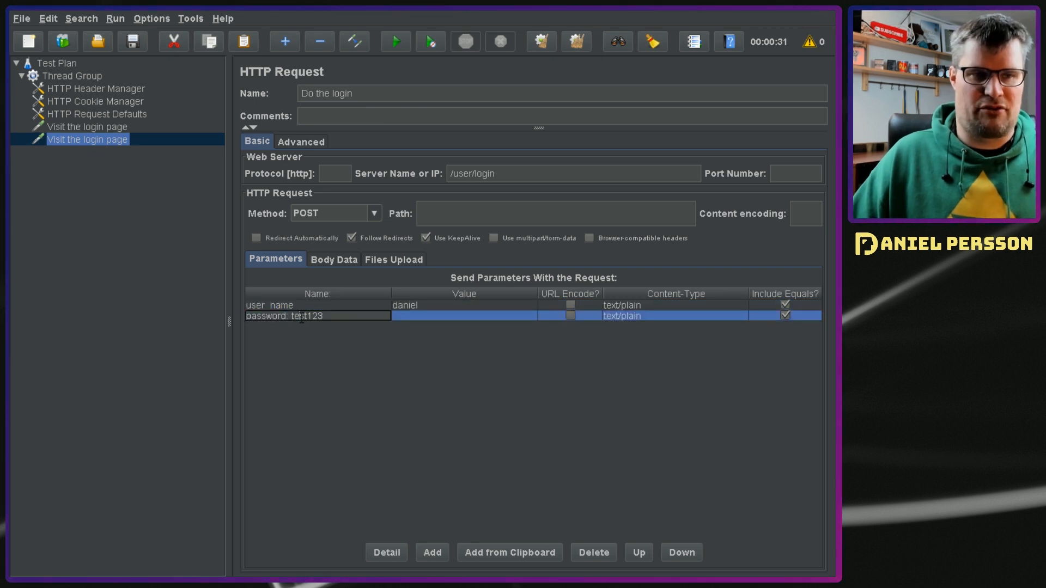
{"action": "double_click", "coordinate": [299, 318]}
{"action": "left_click_drag", "start_coordinate": [292, 316], "coordinate": [305, 317]}
{"action": "triple_click", "coordinate": [305, 317]}
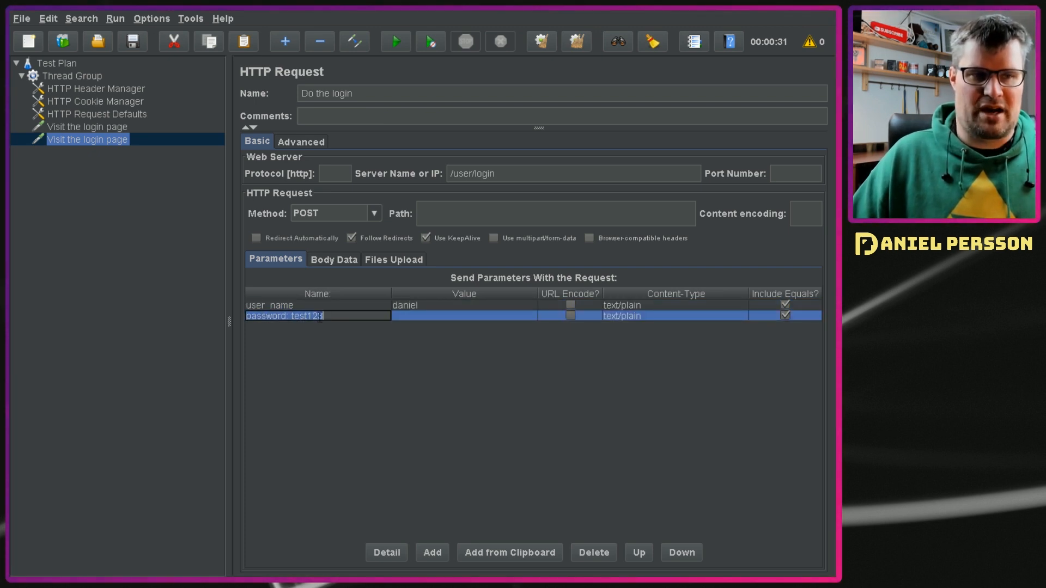
{"action": "double_click", "coordinate": [322, 318]}
{"action": "key", "text": "ctrl+x"}
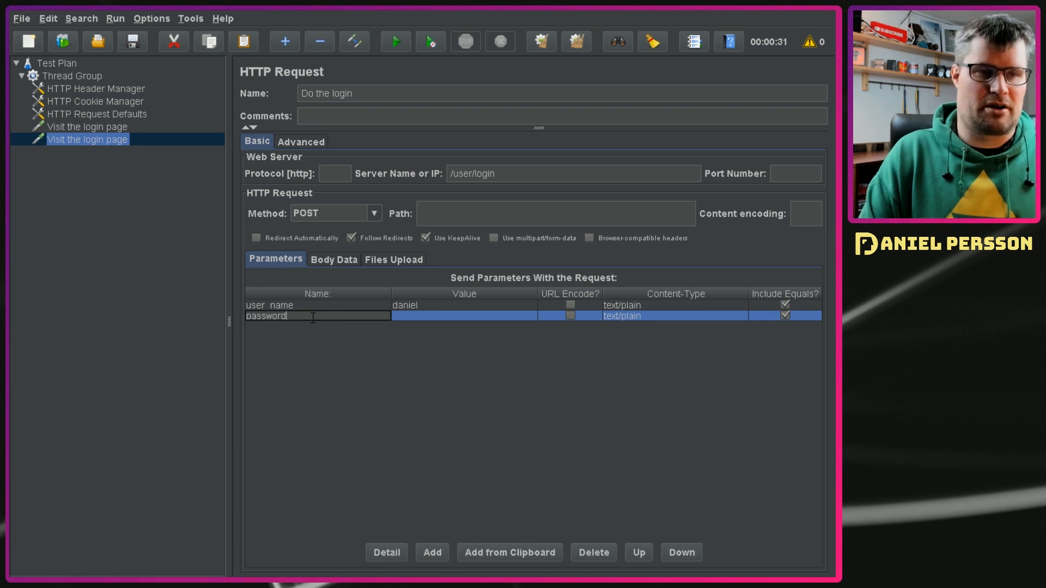
{"action": "left_click", "coordinate": [421, 319]}
{"action": "left_click", "coordinate": [421, 319]}
{"action": "key", "text": "ctrl+v"}
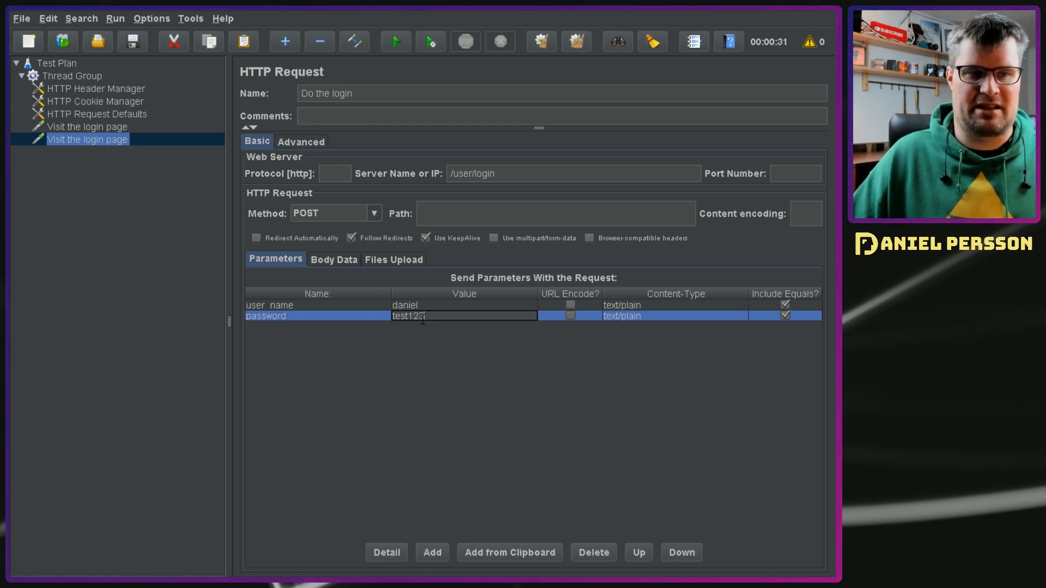
{"action": "key", "text": "Return"}
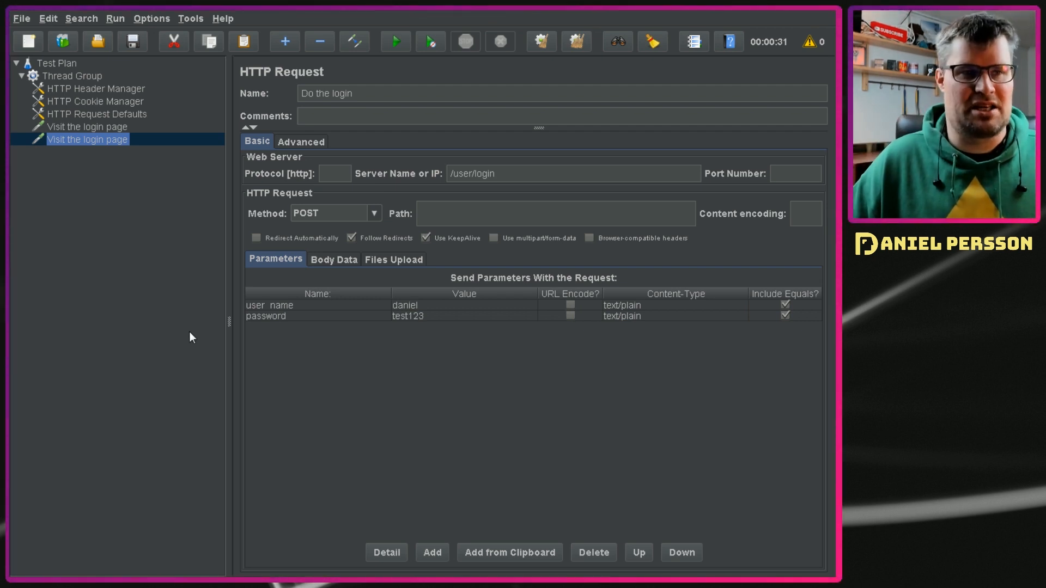
{"action": "left_click", "coordinate": [177, 277]}
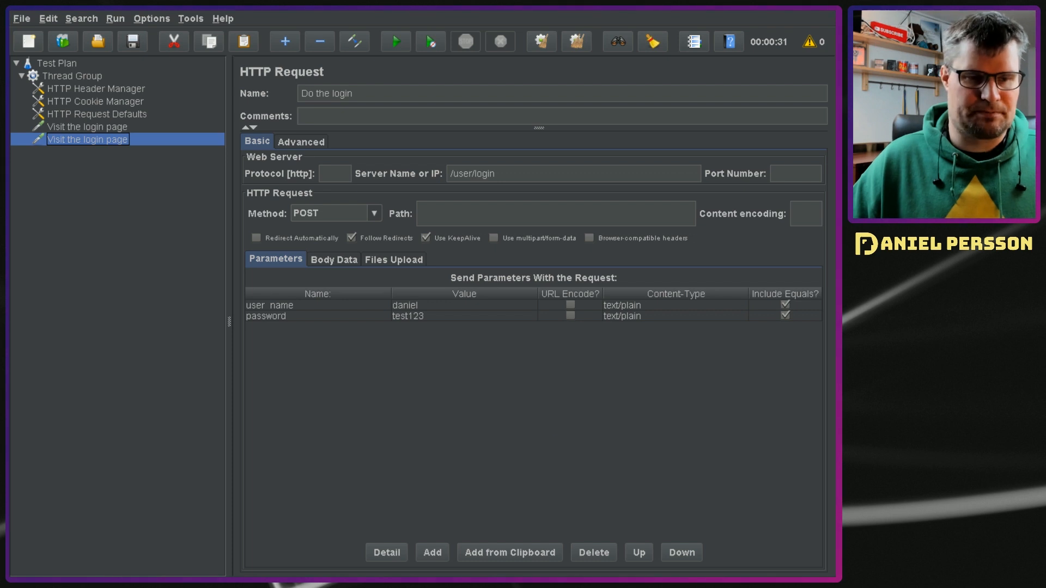
Step: Switch to Chrome, close the developer tools and copy the /issues path from the address of Gitea's Issues page
{"action": "key", "text": "alt+Tab"}
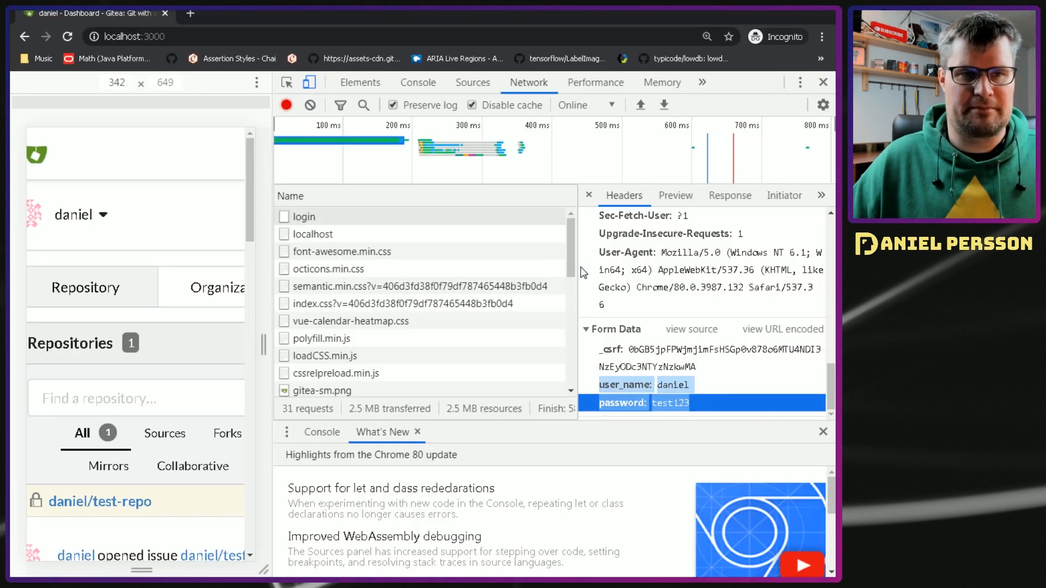
{"action": "left_click", "coordinate": [824, 84]}
{"action": "left_click", "coordinate": [214, 101]}
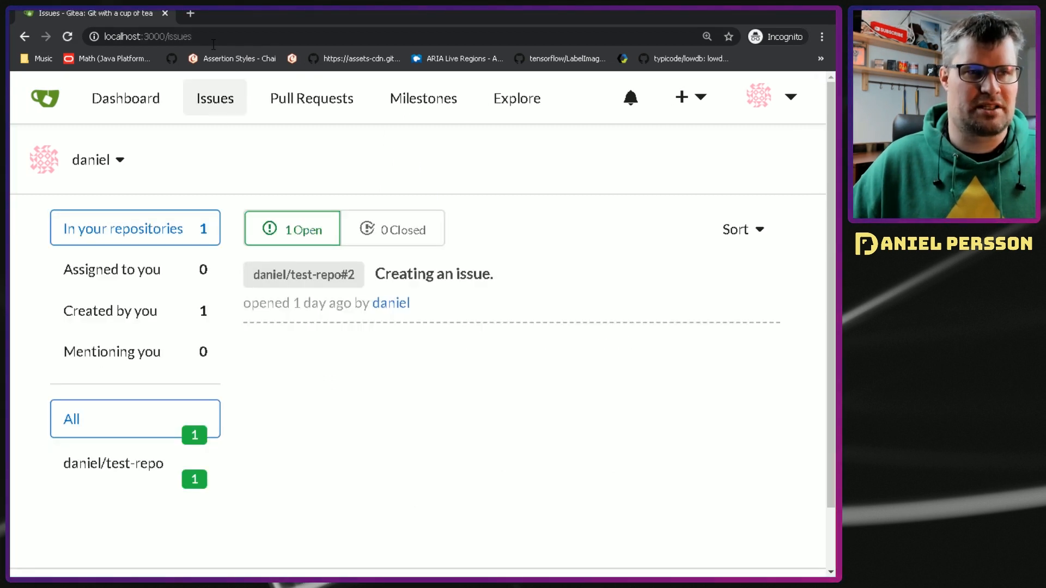
{"action": "left_click_drag", "start_coordinate": [165, 37], "coordinate": [203, 35]}
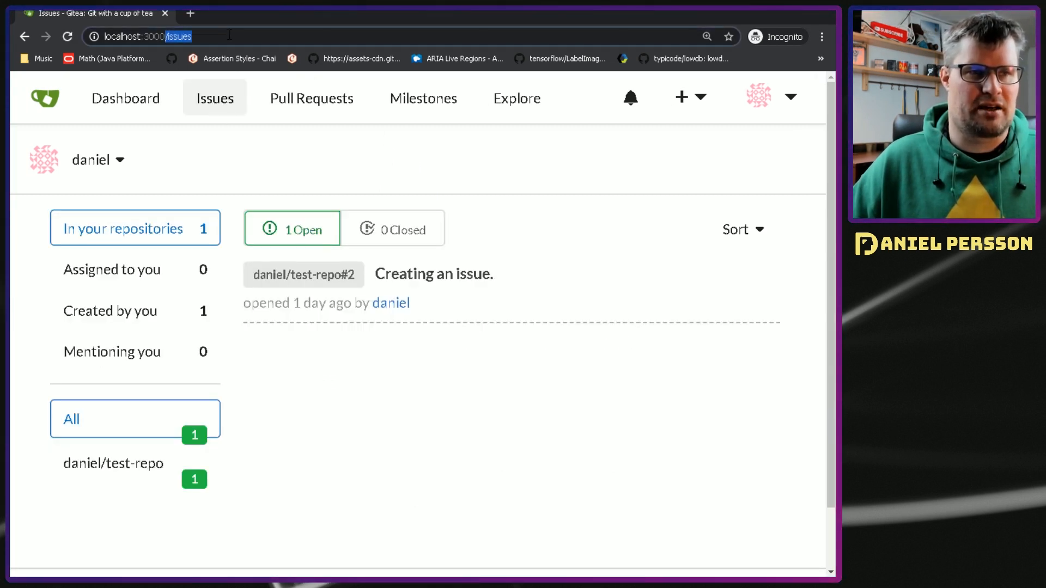
Step: Switch to JMeter and add an HTTP Request to the Thread Group with /issues as both its path and its name
{"action": "key", "text": "alt+Tab"}
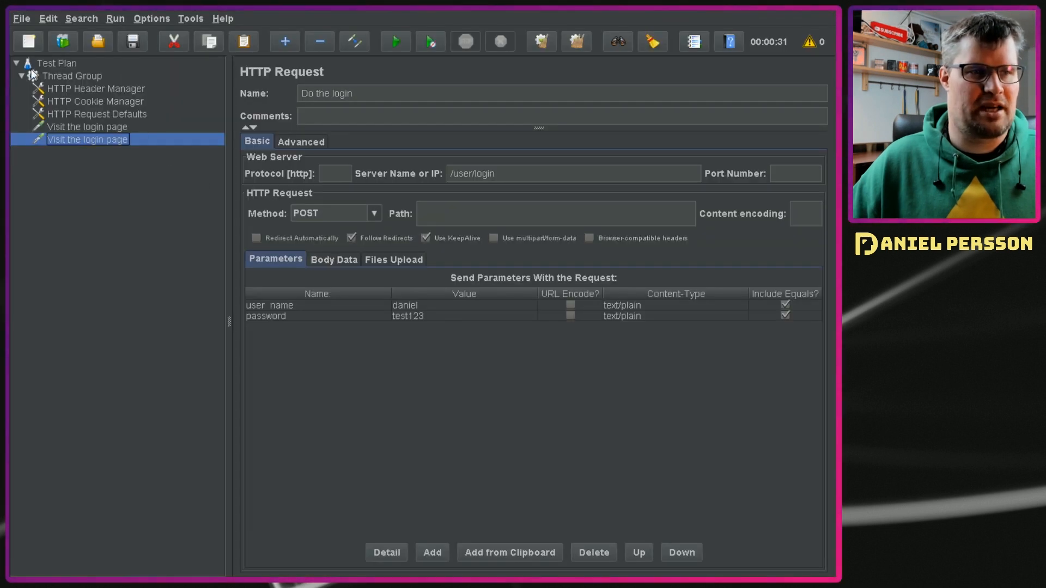
{"action": "right_click", "coordinate": [62, 74]}
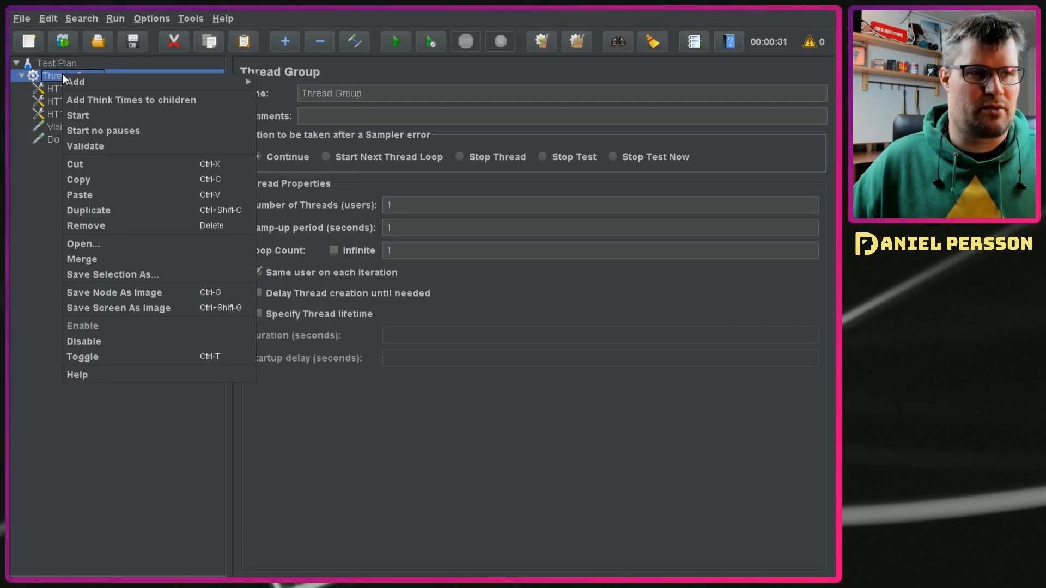
{"action": "mouse_move", "coordinate": [76, 82]}
{"action": "mouse_move", "coordinate": [317, 81]}
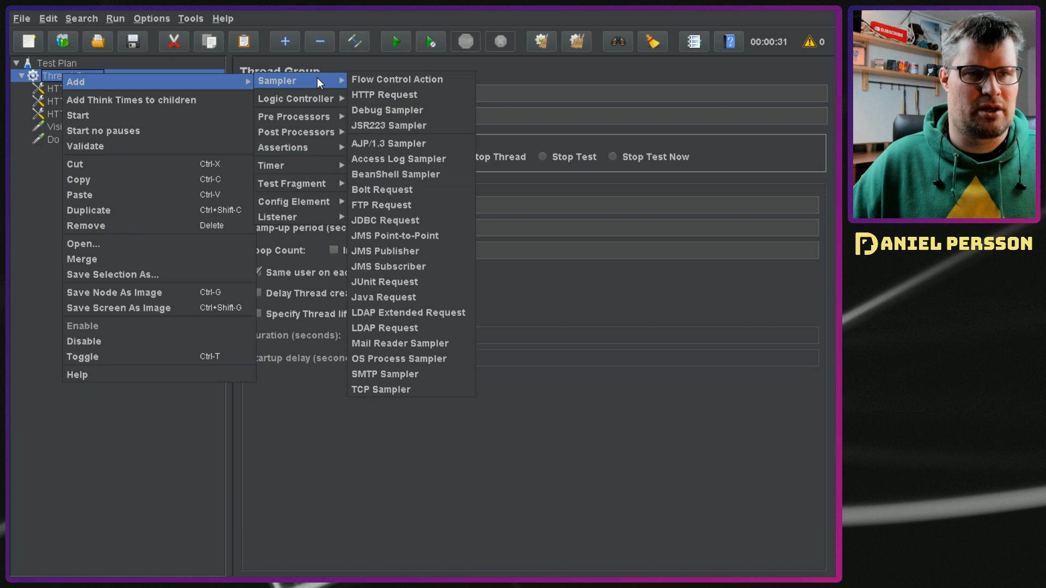
{"action": "left_click", "coordinate": [384, 94]}
{"action": "left_click", "coordinate": [545, 173]}
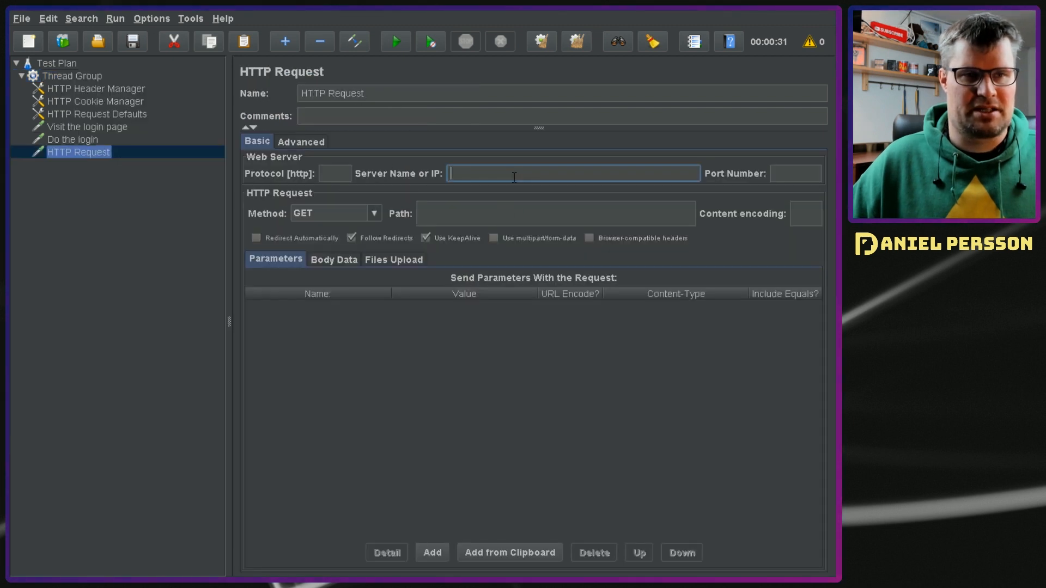
{"action": "left_click", "coordinate": [489, 214]}
{"action": "type", "text": "/issues"}
{"action": "left_click", "coordinate": [462, 115]}
{"action": "left_click", "coordinate": [407, 91]}
{"action": "key", "text": "ctrl+a"}
{"action": "key", "text": "ctrl+v"}
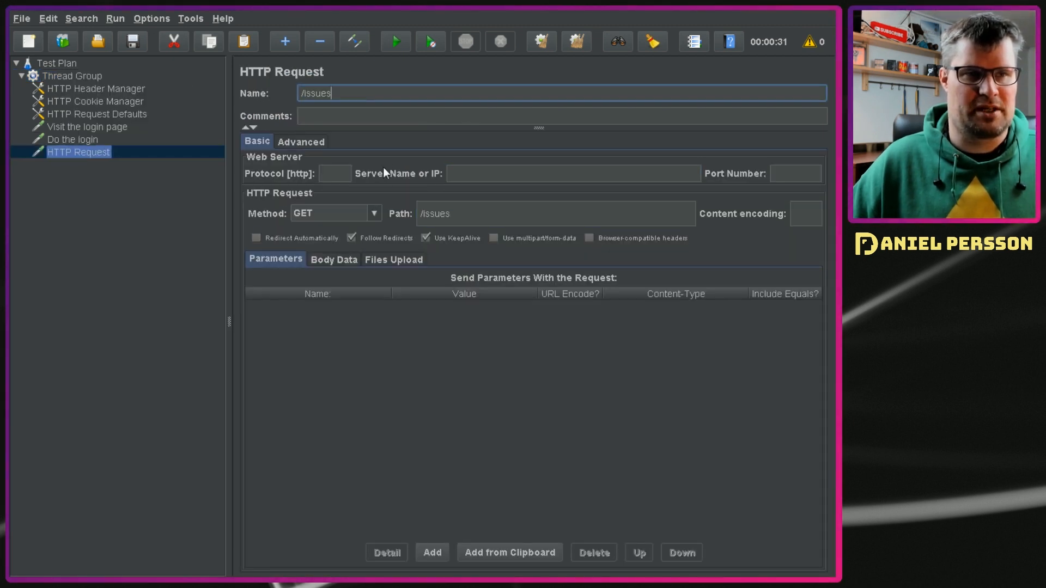
Step: Switch to Chrome, open the issue "Creating an issue." and copy its path after localhost:3000 from the address
{"action": "key", "text": "alt+Tab"}
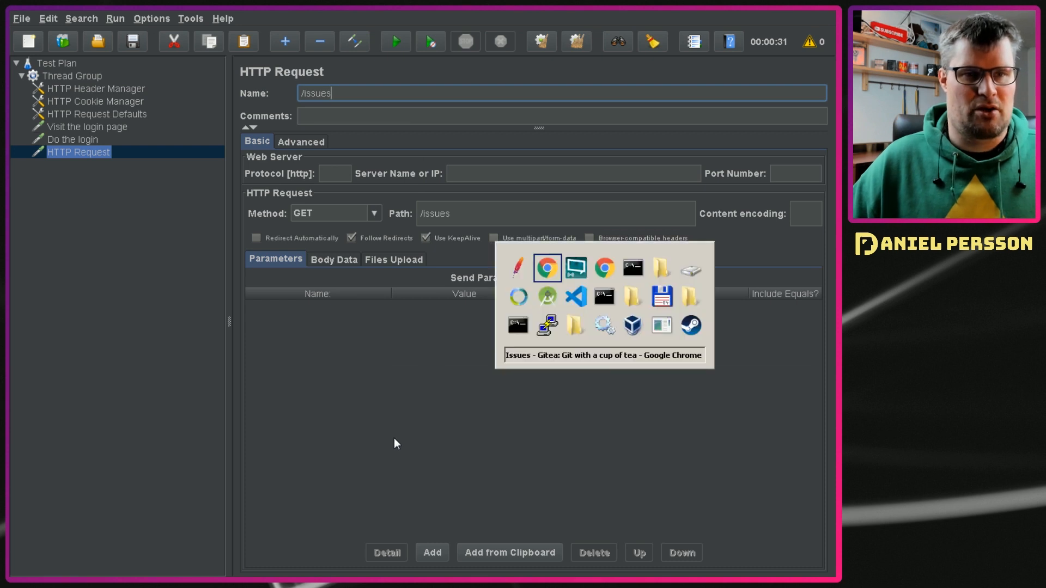
{"action": "left_click", "coordinate": [446, 272]}
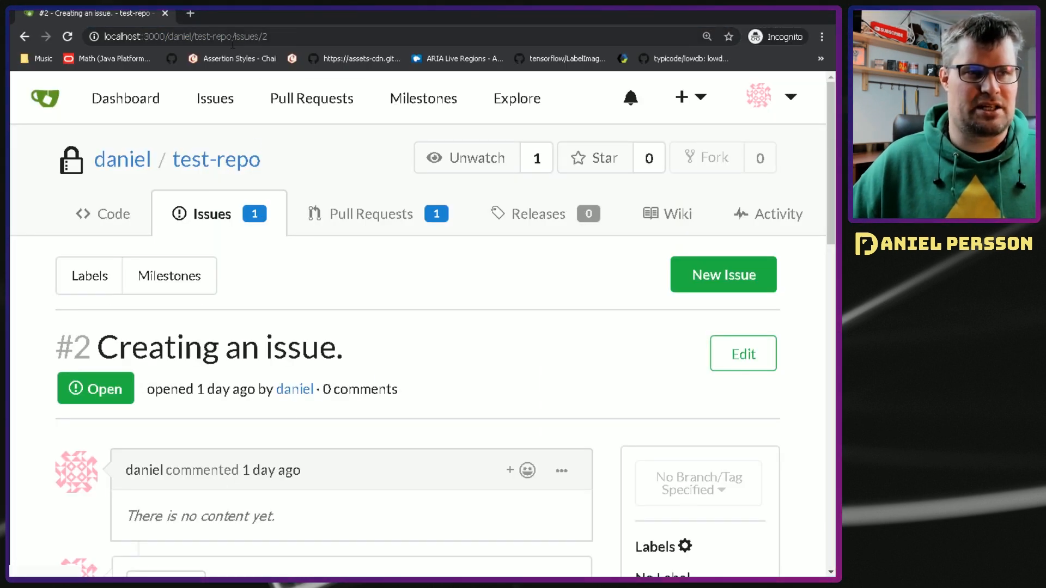
{"action": "left_click_drag", "start_coordinate": [165, 35], "coordinate": [268, 36]}
{"action": "key", "text": "ctrl+c"}
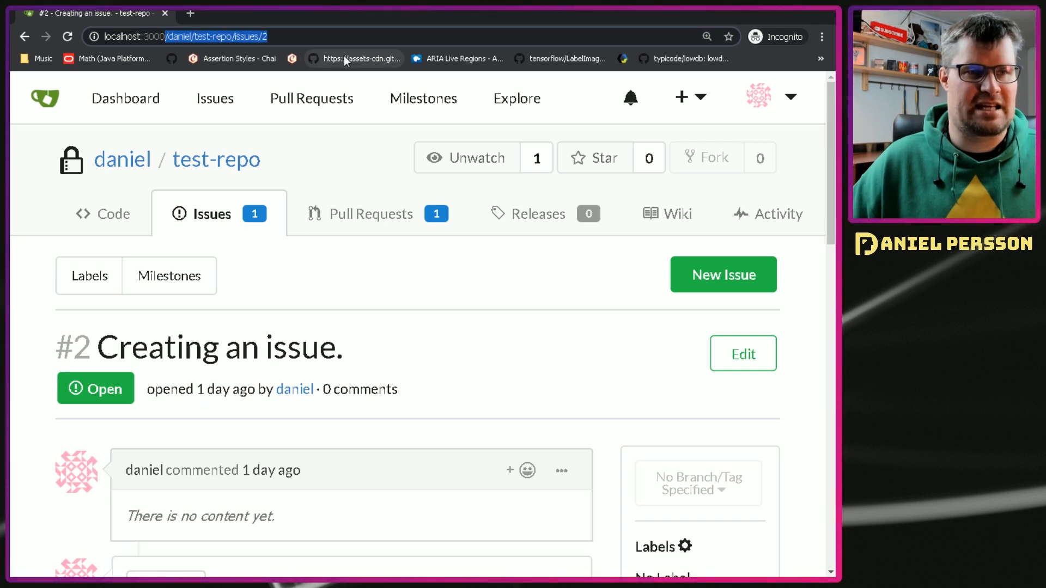
Step: Switch to JMeter and add another HTTP Request to the Thread Group, using the copied issue path as both its path and its name
{"action": "key", "text": "alt+Tab"}
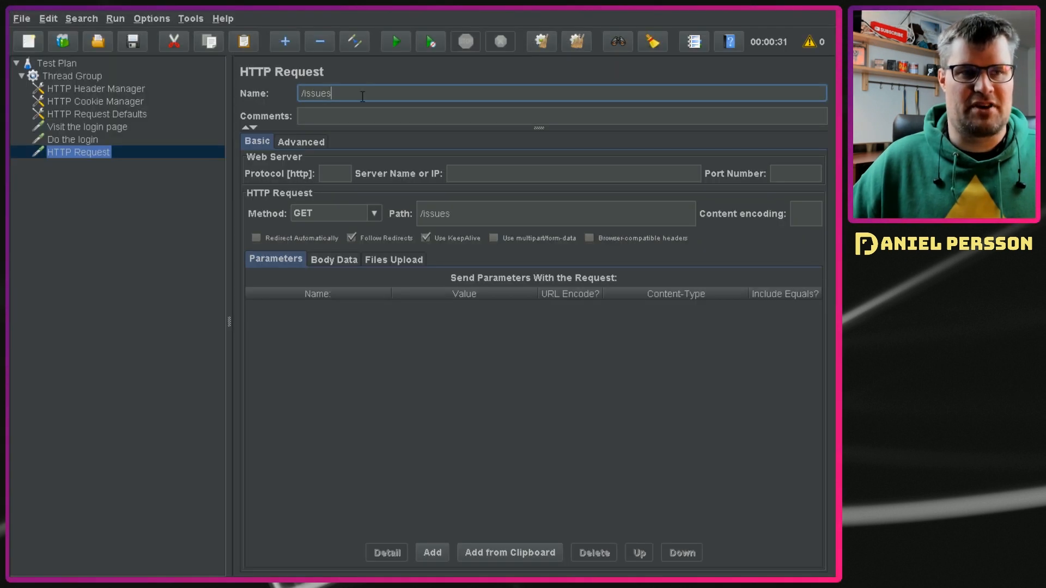
{"action": "left_click", "coordinate": [115, 242]}
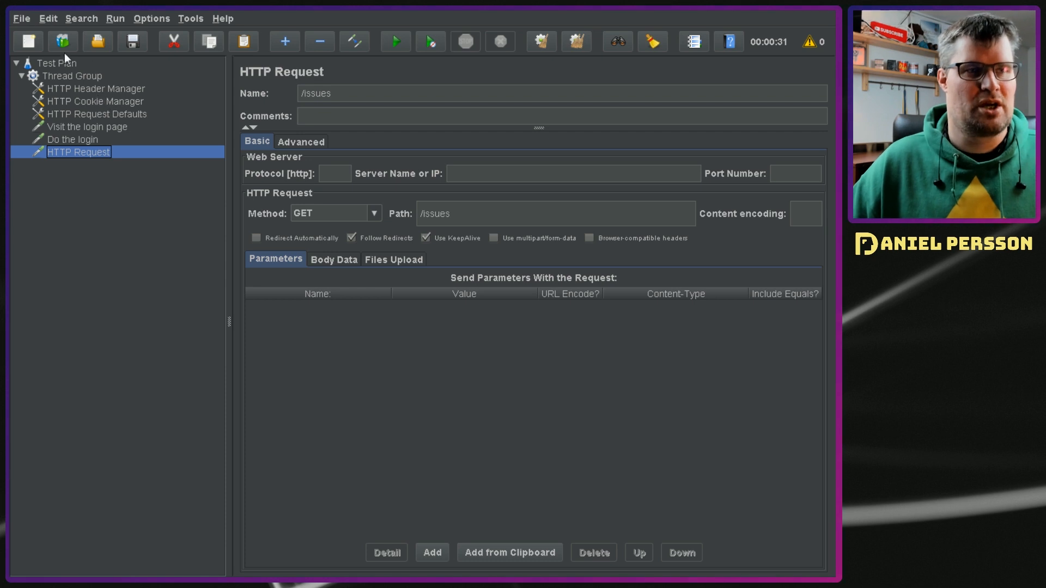
{"action": "left_click", "coordinate": [89, 75]}
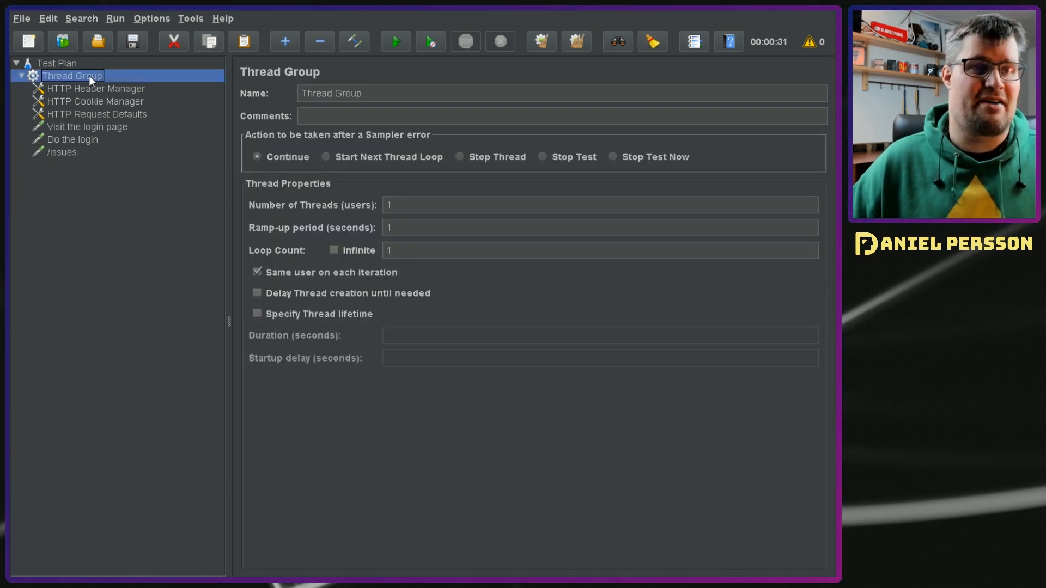
{"action": "right_click", "coordinate": [90, 77]}
{"action": "mouse_move", "coordinate": [142, 86]}
{"action": "mouse_move", "coordinate": [332, 86]}
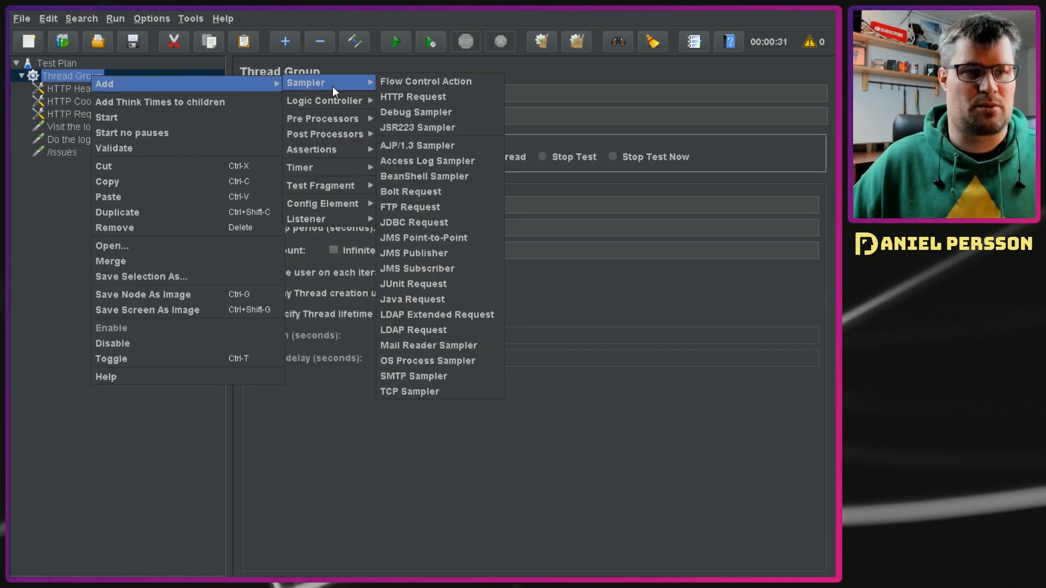
{"action": "left_click", "coordinate": [441, 95]}
{"action": "left_click", "coordinate": [466, 206]}
{"action": "key", "text": "ctrl+v"}
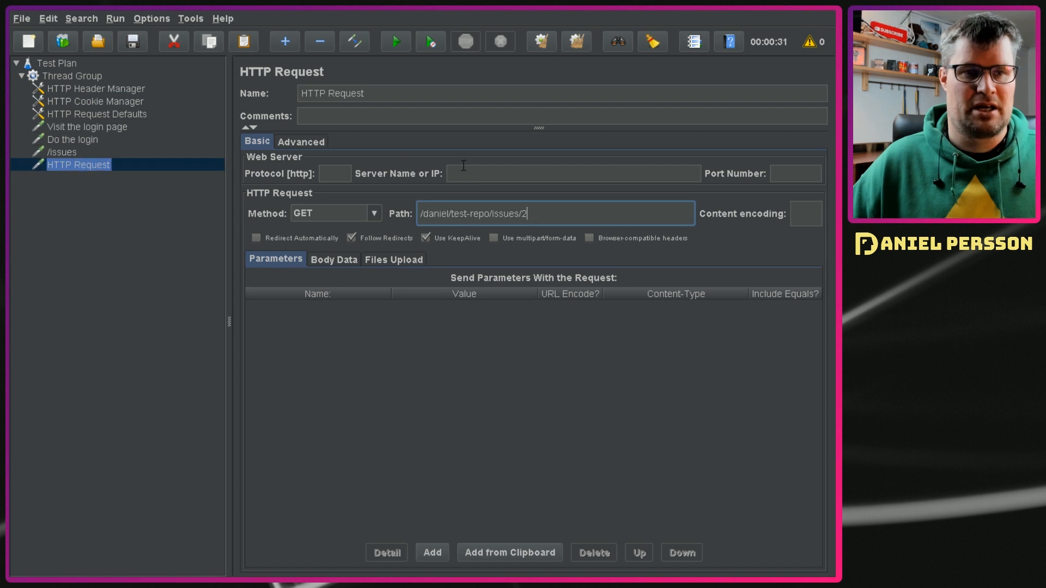
{"action": "triple_click", "coordinate": [410, 91]}
{"action": "key", "text": "ctrl+v"}
{"action": "left_click", "coordinate": [115, 232]}
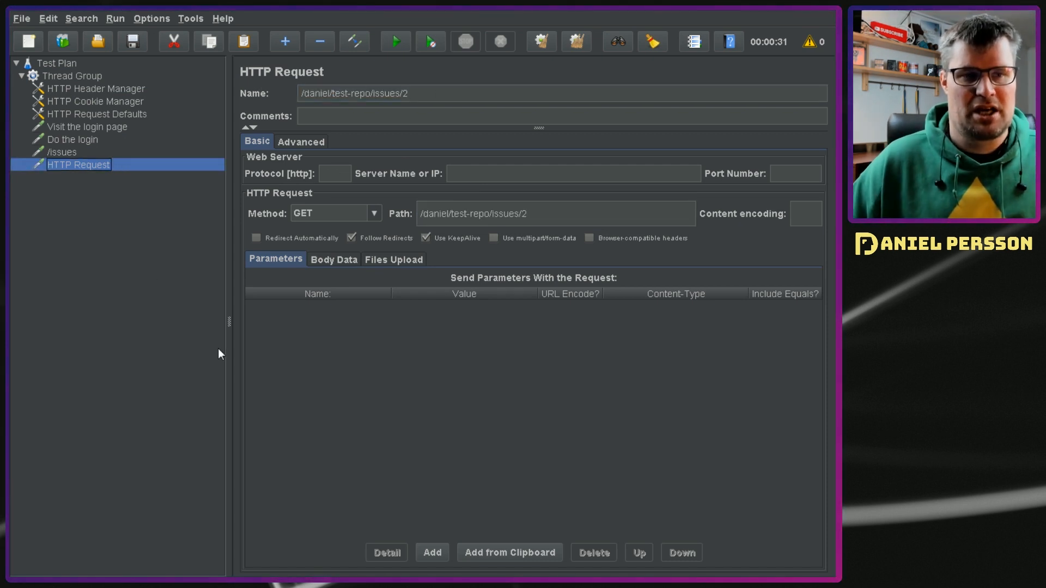
Step: Add a Summary Report listener to the Thread Group
{"action": "left_click", "coordinate": [85, 155]}
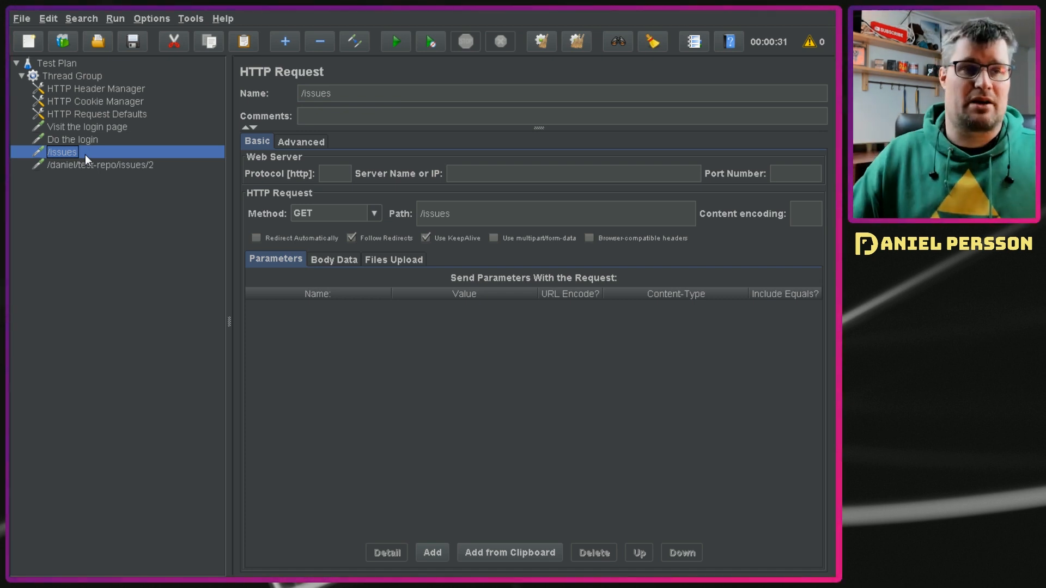
{"action": "left_click", "coordinate": [62, 74]}
{"action": "right_click", "coordinate": [62, 74]}
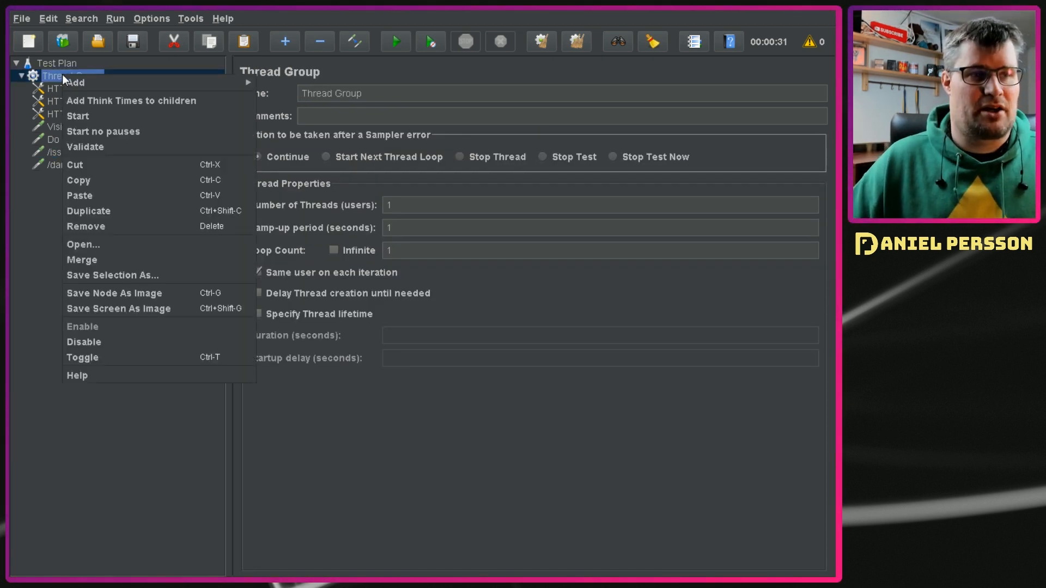
{"action": "mouse_move", "coordinate": [101, 83]}
{"action": "mouse_move", "coordinate": [306, 220]}
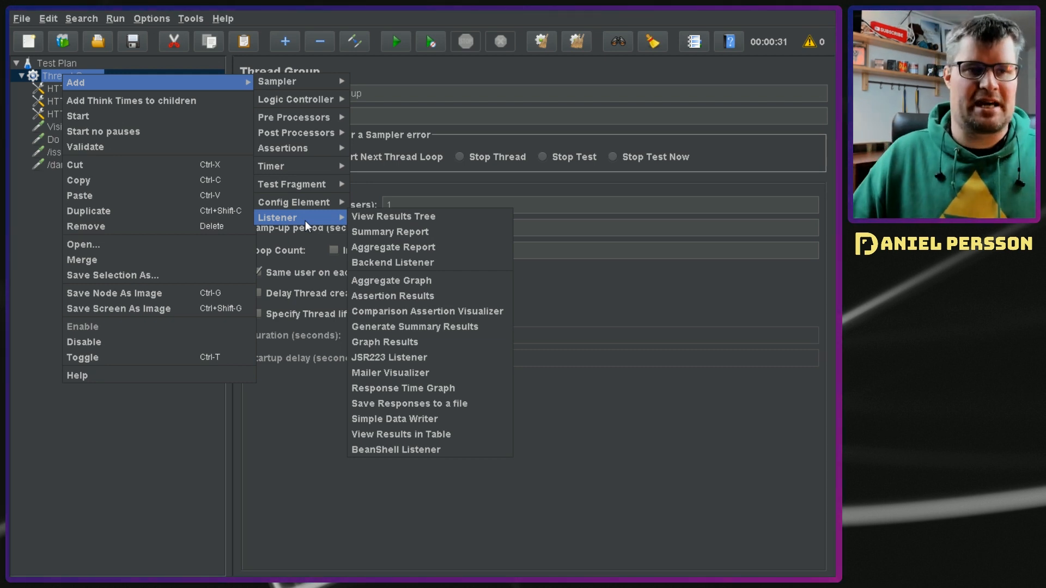
{"action": "left_click", "coordinate": [417, 231]}
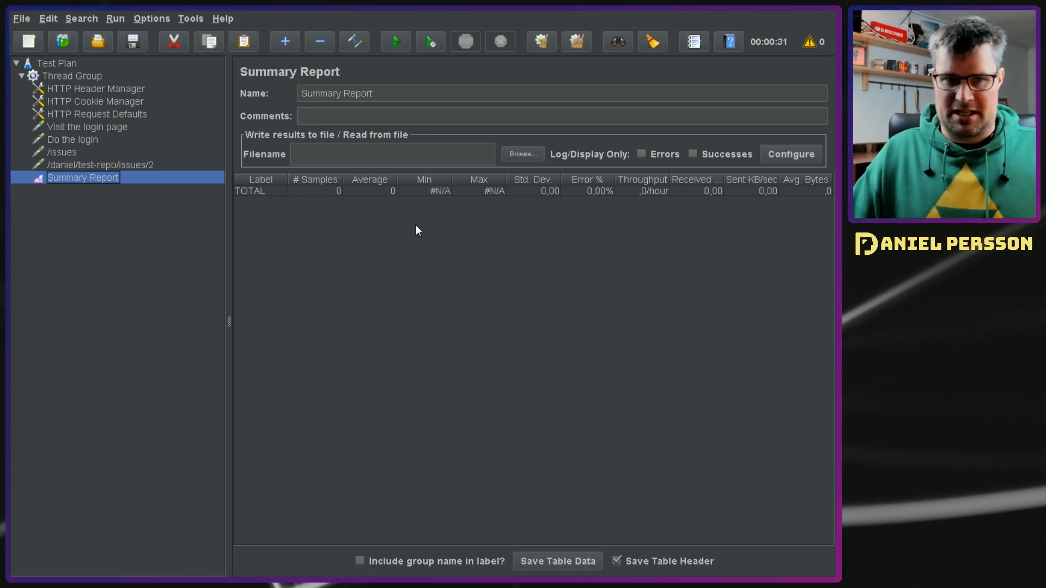
{"action": "left_click", "coordinate": [383, 158]}
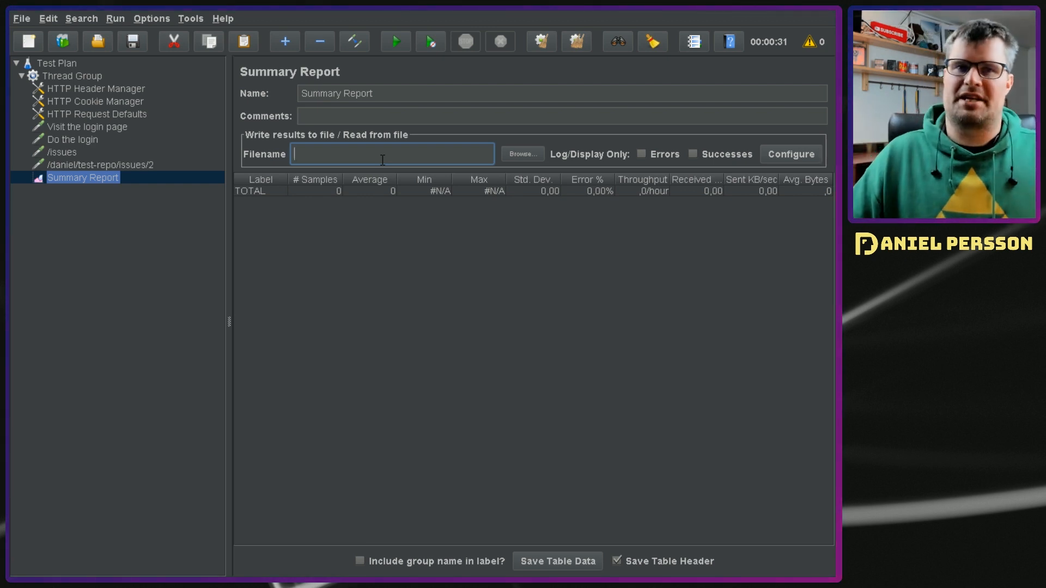
{"action": "left_click", "coordinate": [642, 155]}
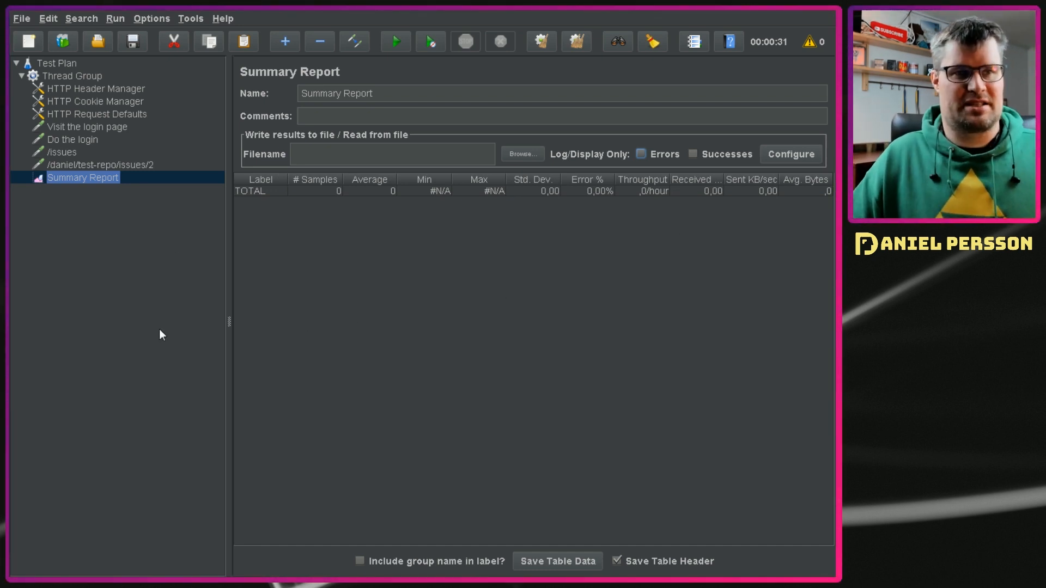
Step: Run the test plan, examine the error rates in the Summary Report and check the server and port in HTTP Request Defaults
{"action": "left_click", "coordinate": [398, 41]}
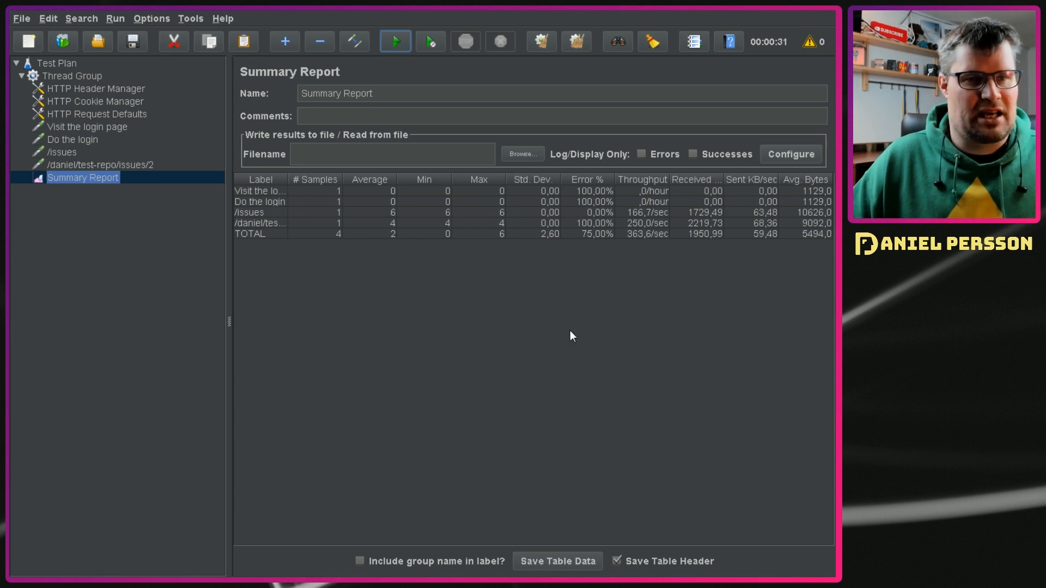
{"action": "left_click", "coordinate": [577, 191]}
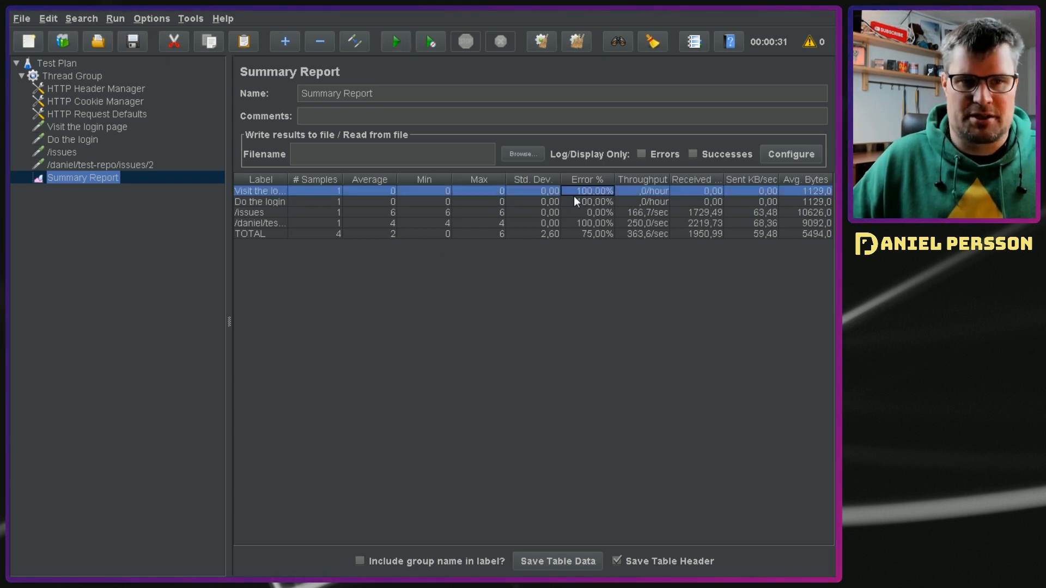
{"action": "left_click", "coordinate": [84, 116]}
{"action": "left_click", "coordinate": [575, 165]}
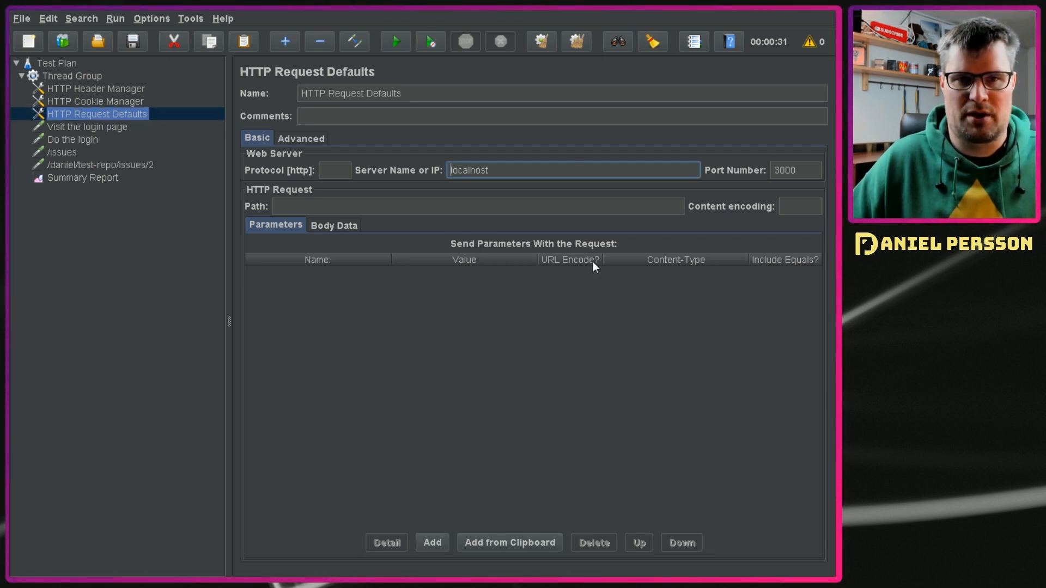
{"action": "left_click", "coordinate": [799, 176]}
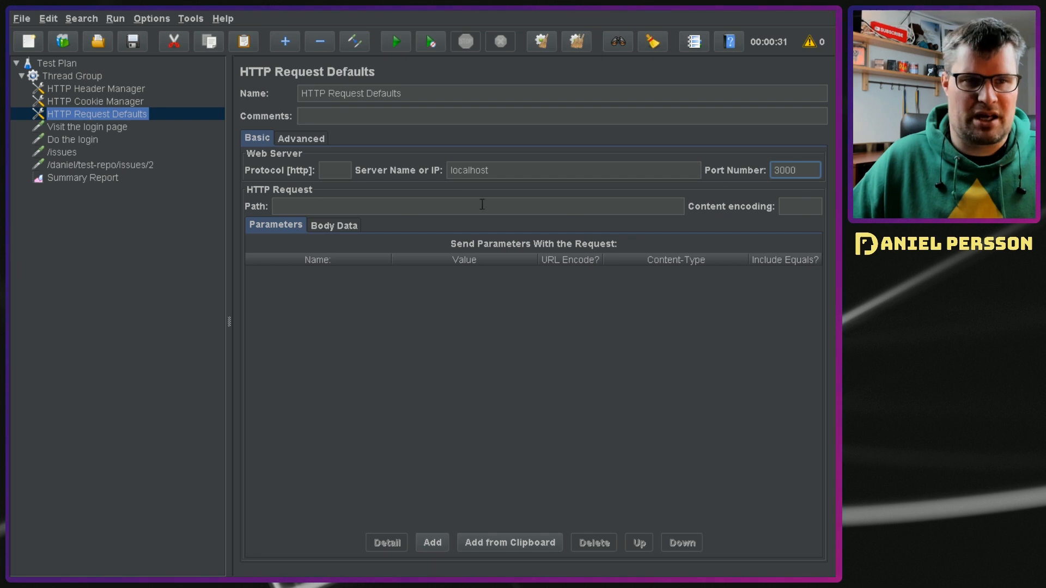
Step: Move /user/login from the server name to the path of the "Visit the login page" request
{"action": "left_click", "coordinate": [129, 128]}
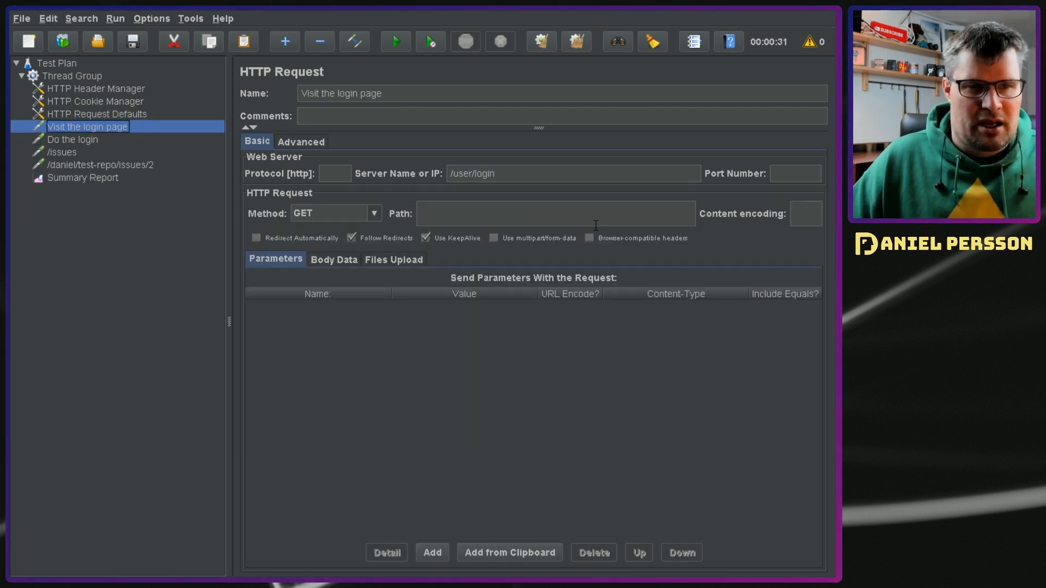
{"action": "left_click_drag", "start_coordinate": [496, 173], "coordinate": [386, 189]}
{"action": "key", "text": "ctrl+x"}
{"action": "left_click", "coordinate": [436, 213]}
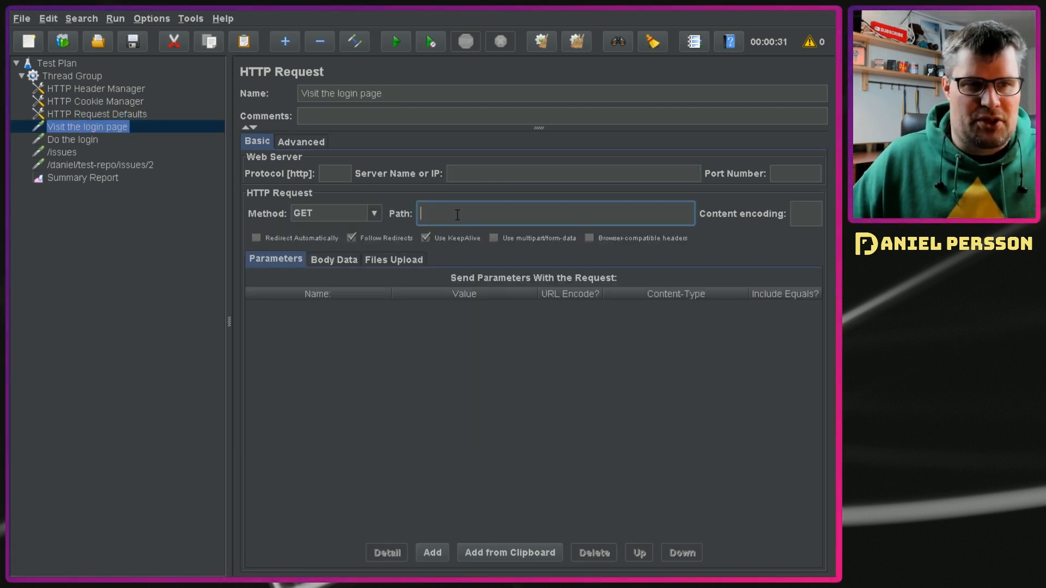
{"action": "key", "text": "ctrl+v"}
Step: Move /user/login from the server name to the path of the "Do the login" request
{"action": "left_click", "coordinate": [93, 139]}
{"action": "left_click_drag", "start_coordinate": [496, 173], "coordinate": [351, 159]}
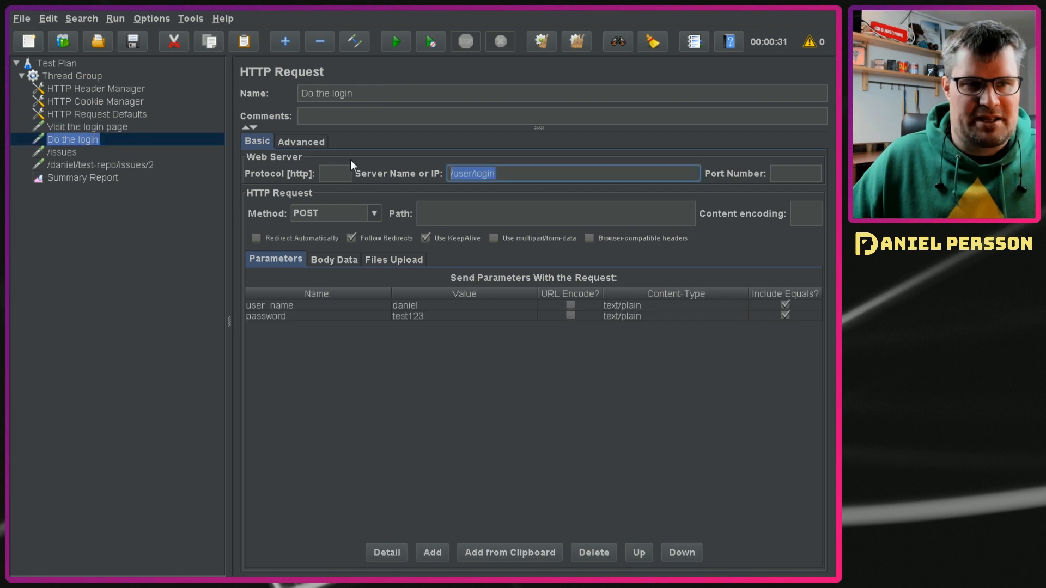
{"action": "key", "text": "ctrl+x"}
{"action": "left_click", "coordinate": [436, 214]}
{"action": "key", "text": "ctrl+v"}
Step: Check the paths of the two issue requests, then clear the old Summary Report results and rerun the test plan
{"action": "left_click", "coordinate": [76, 152]}
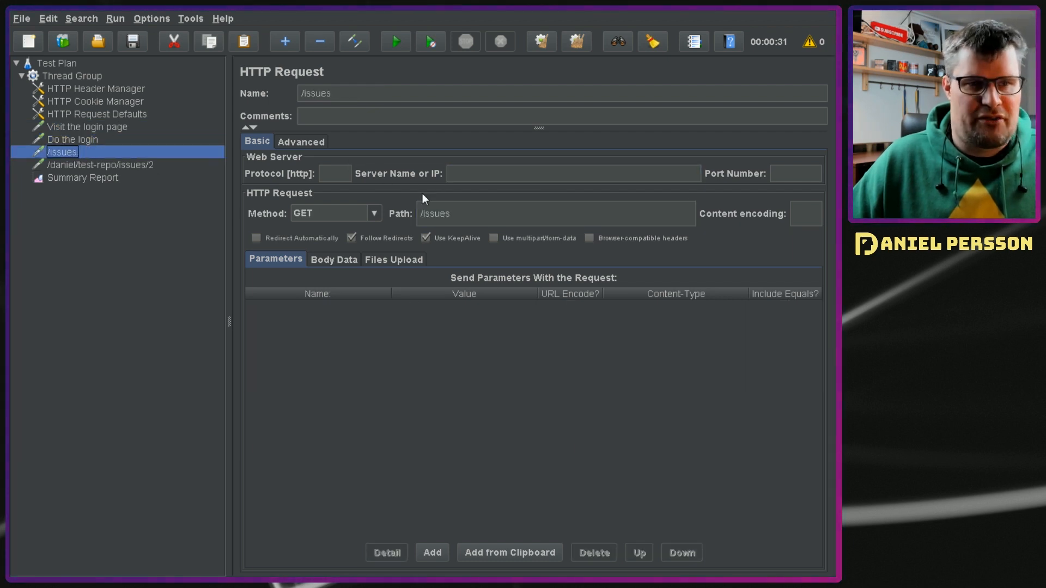
{"action": "left_click", "coordinate": [78, 166]}
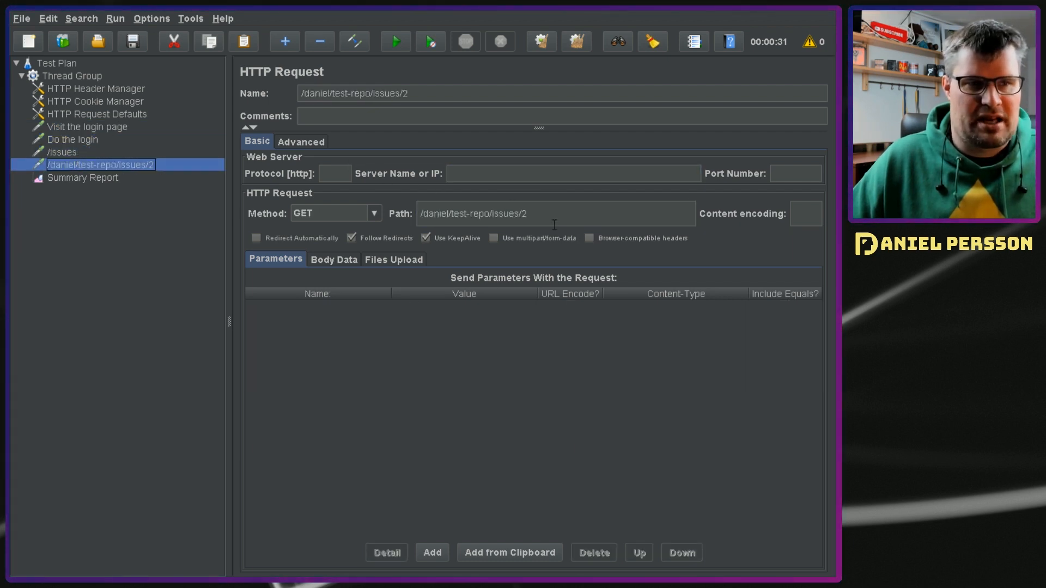
{"action": "left_click", "coordinate": [115, 180]}
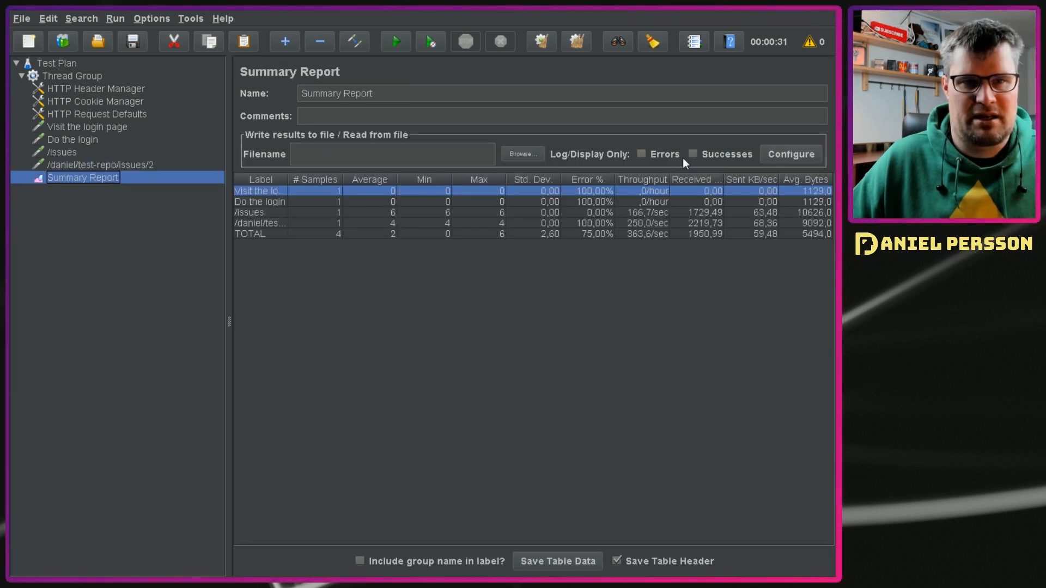
{"action": "left_click", "coordinate": [582, 41]}
{"action": "left_click", "coordinate": [396, 41]}
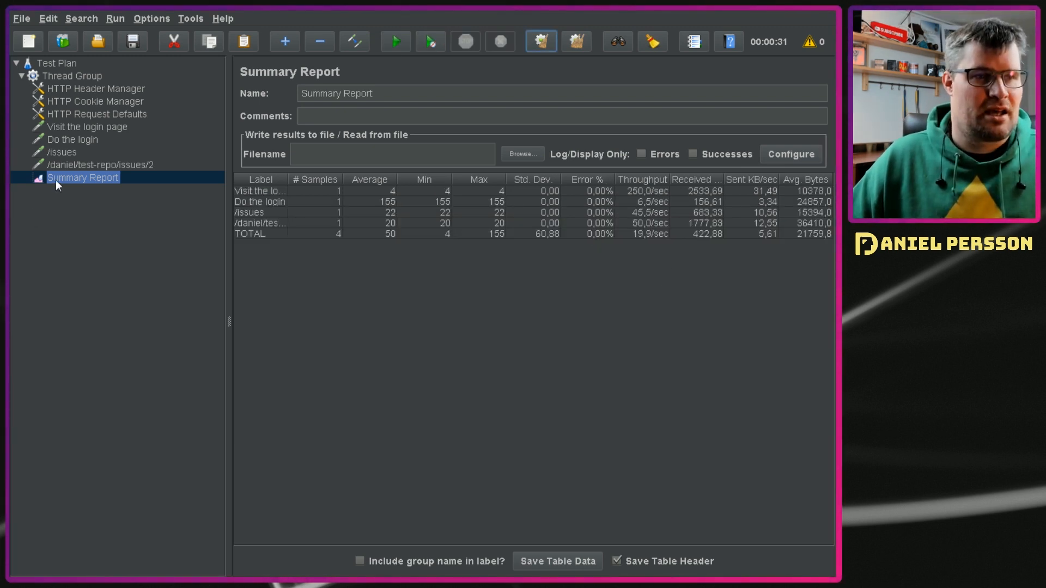
Step: Disable the "Do the login" request, then rerun the test plan and examine the error rates in the Summary Report
{"action": "left_click", "coordinate": [73, 139]}
{"action": "right_click", "coordinate": [73, 139]}
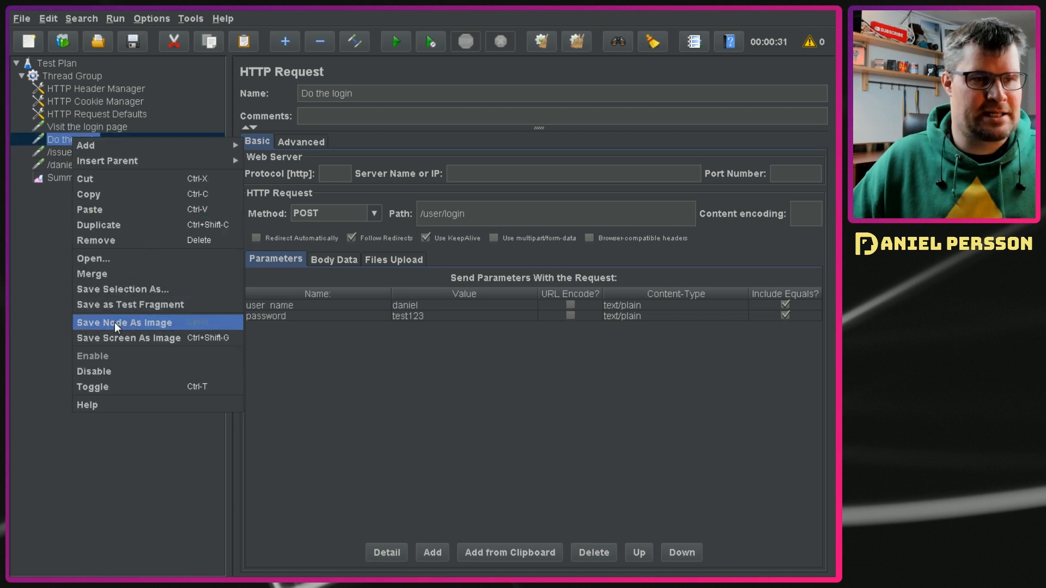
{"action": "left_click", "coordinate": [97, 371]}
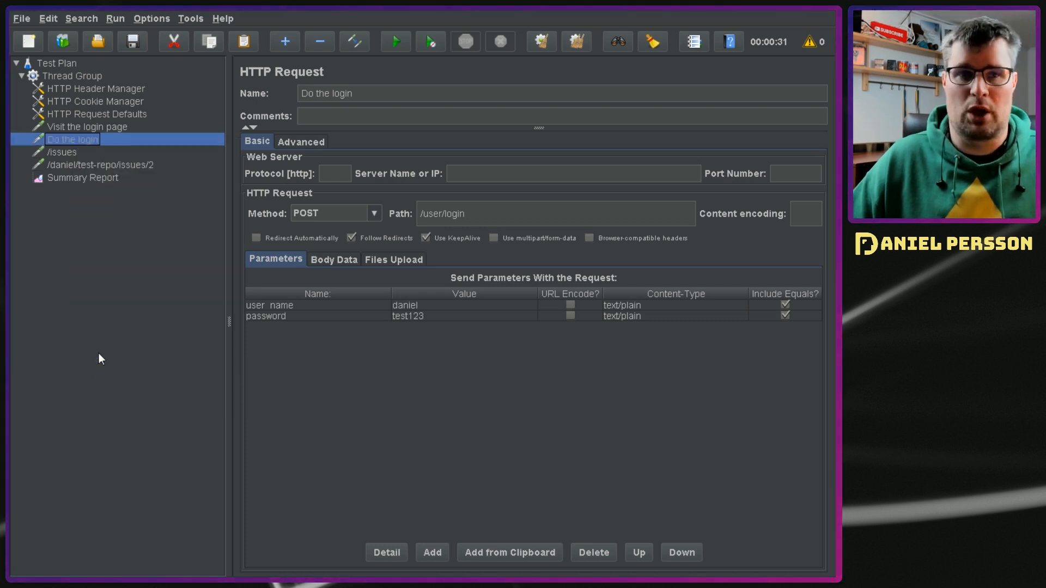
{"action": "left_click", "coordinate": [111, 178]}
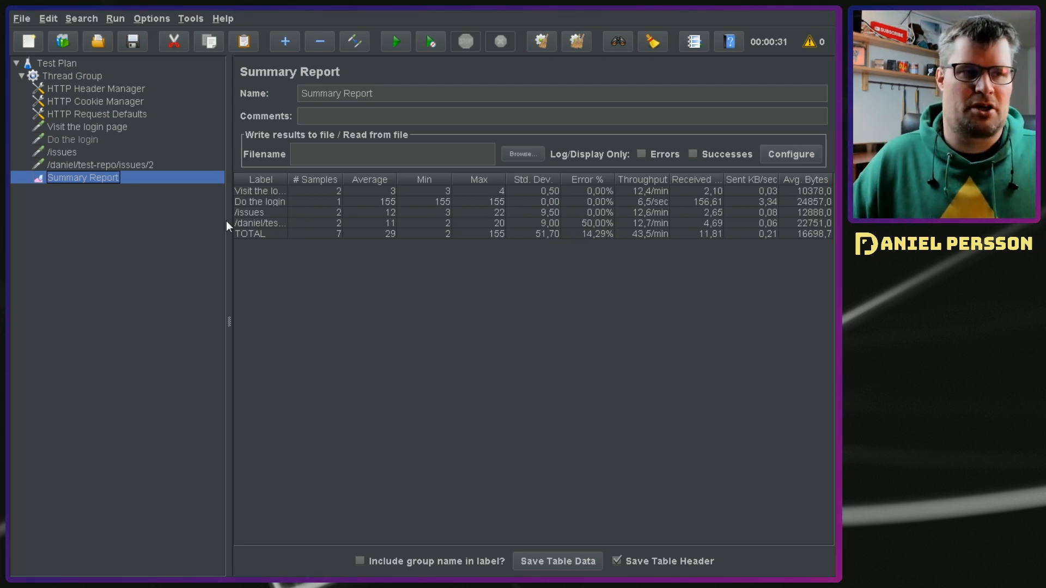
Step: Re-enable the "Do the login" request in the Thread Group
{"action": "left_click", "coordinate": [88, 143]}
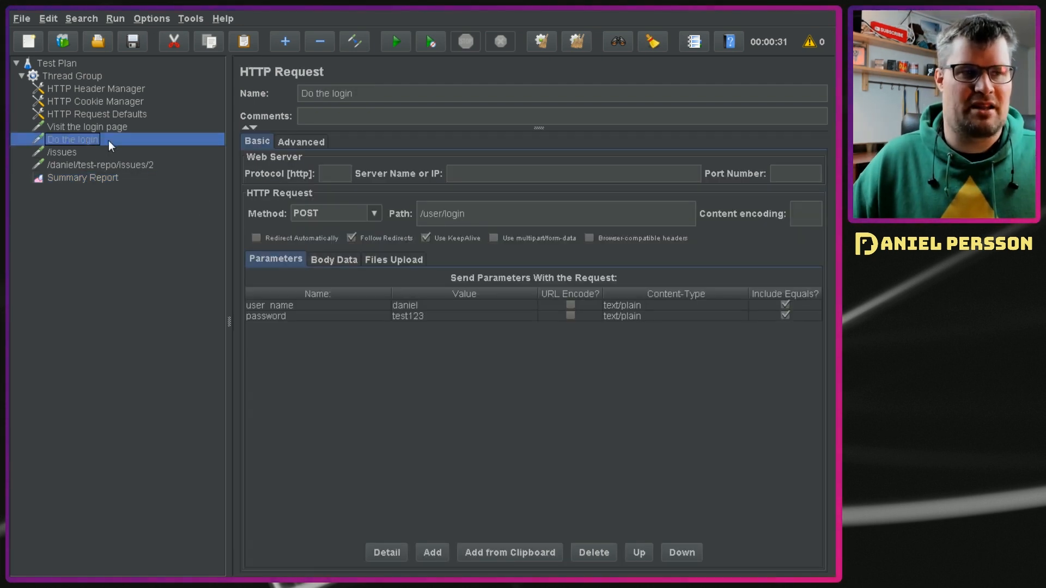
{"action": "right_click", "coordinate": [68, 141]}
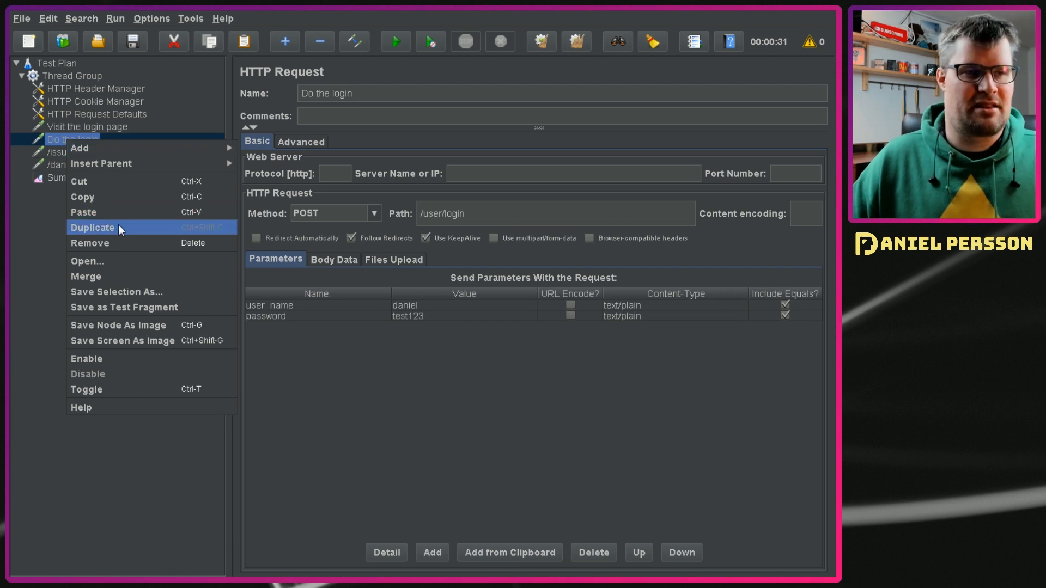
{"action": "left_click", "coordinate": [110, 355]}
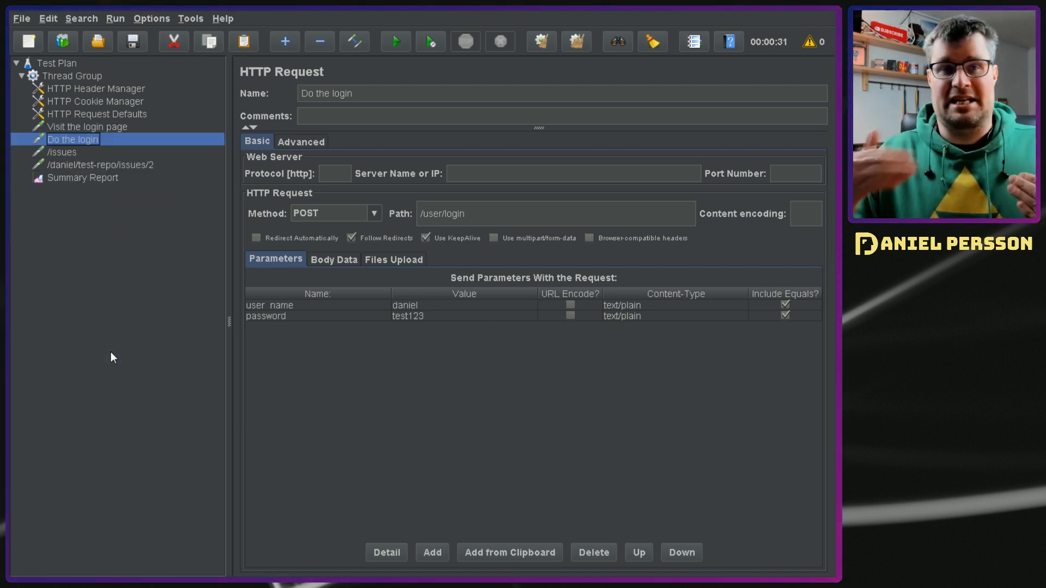
Step: Set the Thread Group to 20 threads (users) with a loop count of 10
{"action": "left_click", "coordinate": [78, 77]}
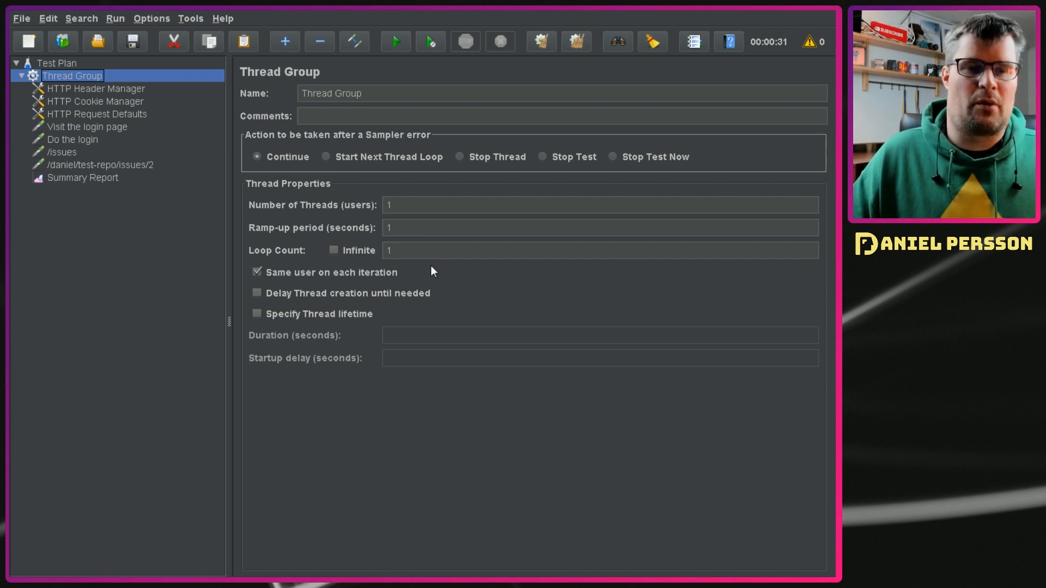
{"action": "left_click", "coordinate": [443, 206]}
{"action": "type", "text": "20"}
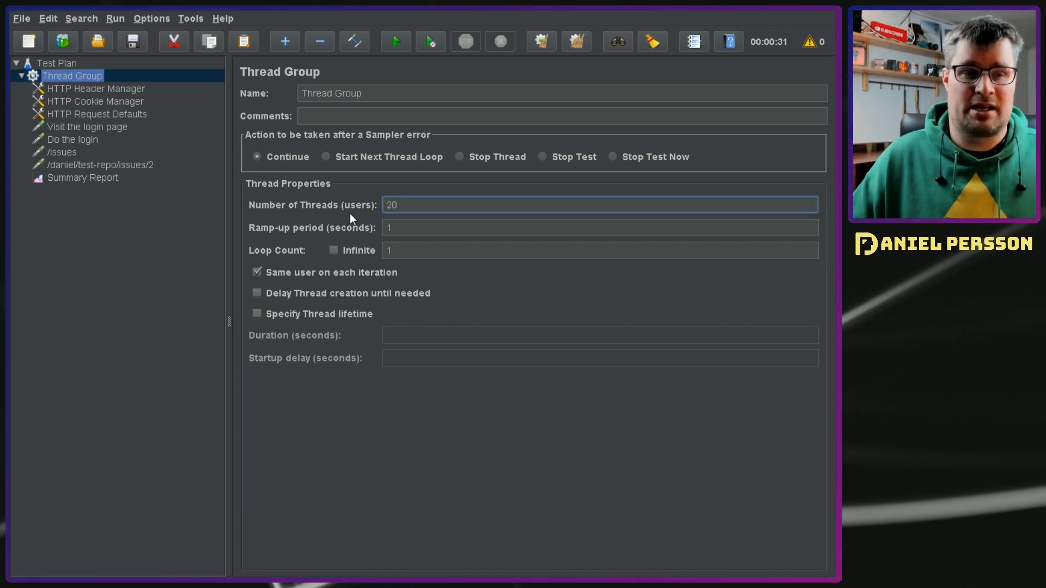
{"action": "left_click", "coordinate": [401, 251]}
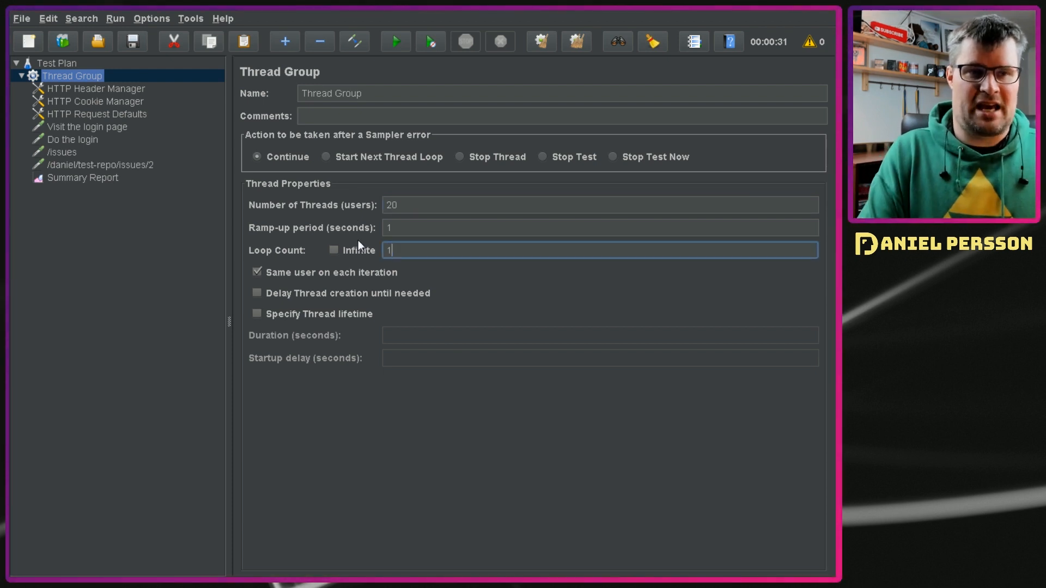
{"action": "type", "text": "0"}
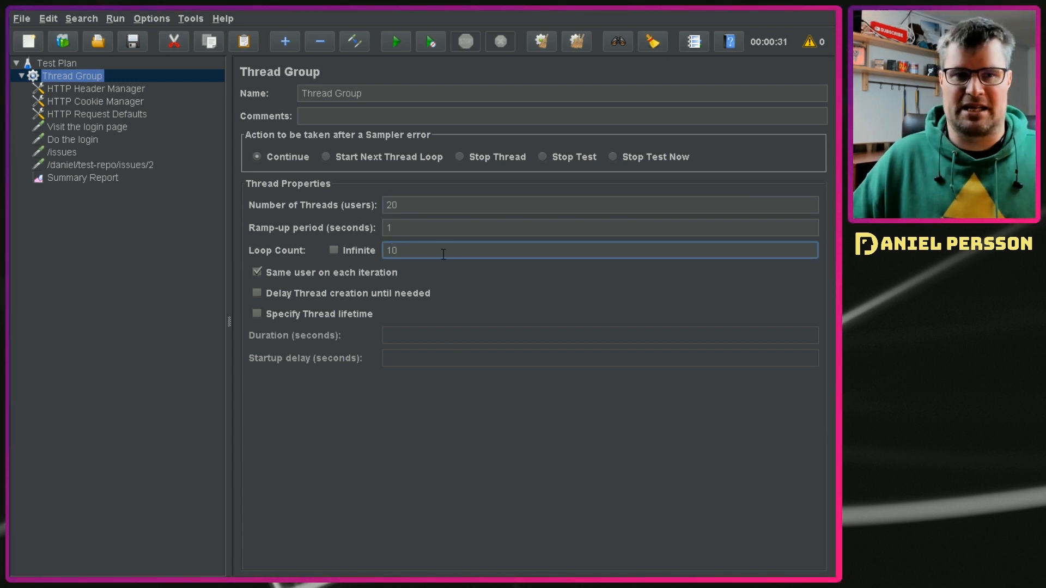
Step: Run the test plan and watch the results in the Summary Report
{"action": "left_click", "coordinate": [396, 43]}
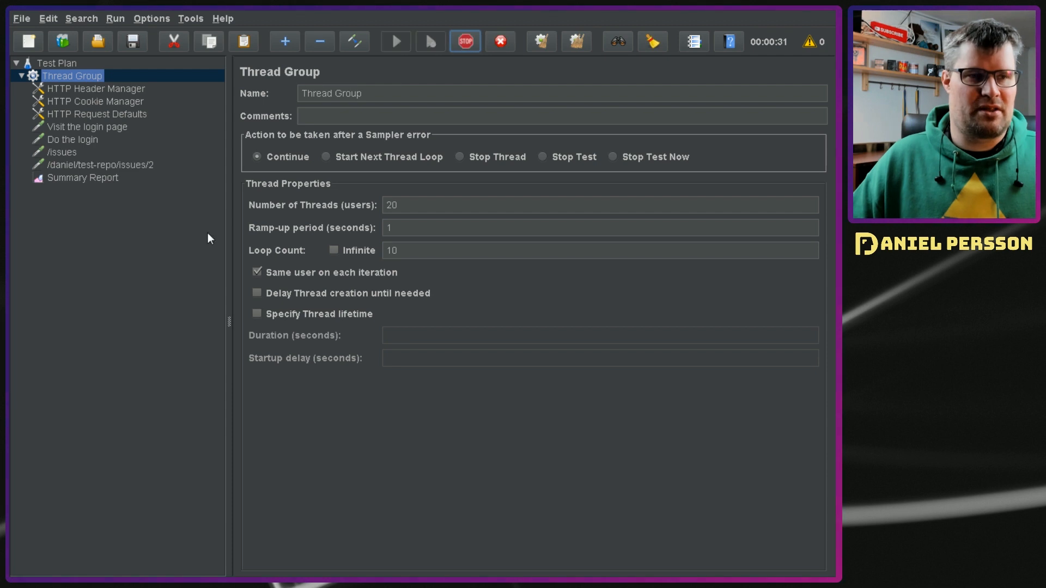
{"action": "left_click", "coordinate": [112, 178]}
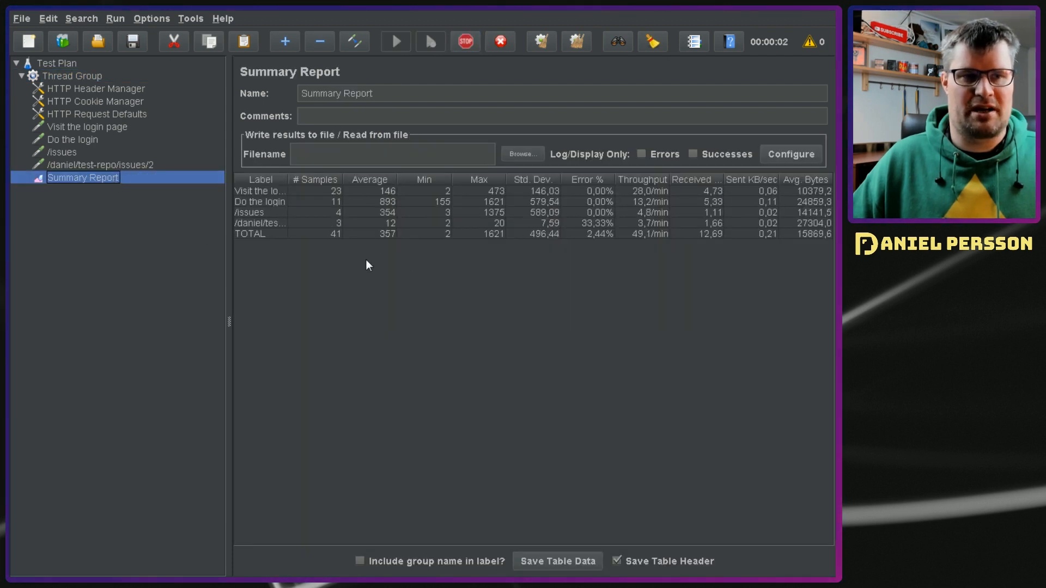